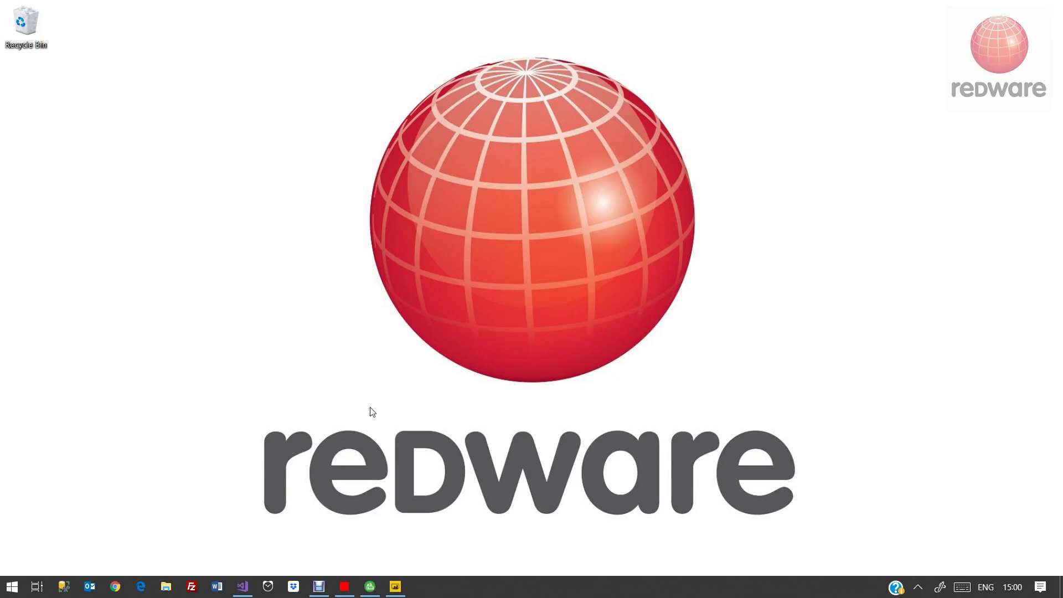
# Step: Open Sage 50 Accounts Professional on the Customers list for Stationery & Computer Mart UK
pyautogui.click(374, 590)
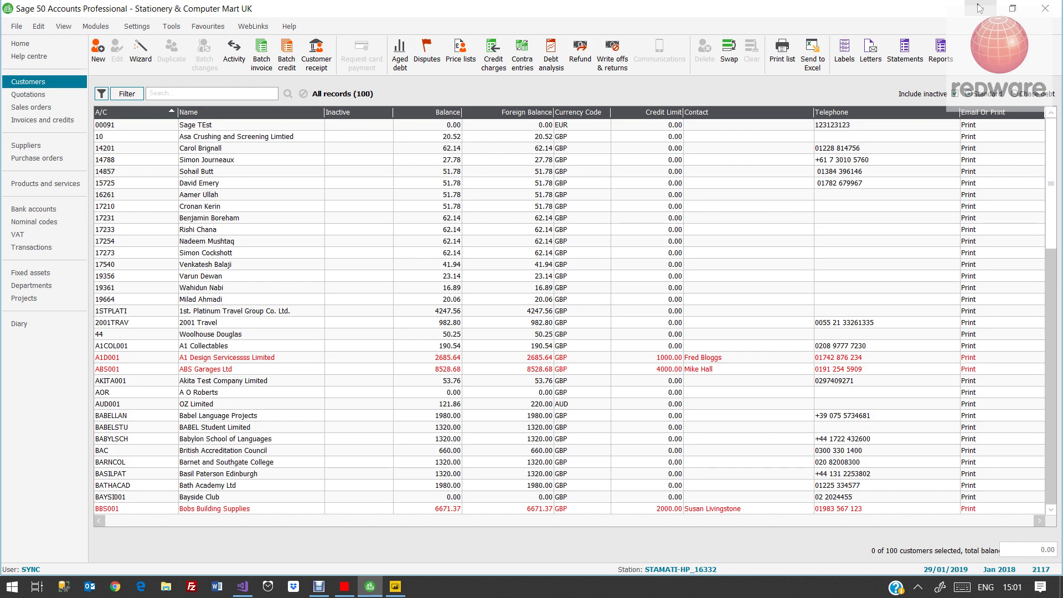
# Step: Bring the Redware SAGE50-2019 DYNAMICS365 connector forward and test its Sage connection under Setup > Sage
pyautogui.click(979, 8)
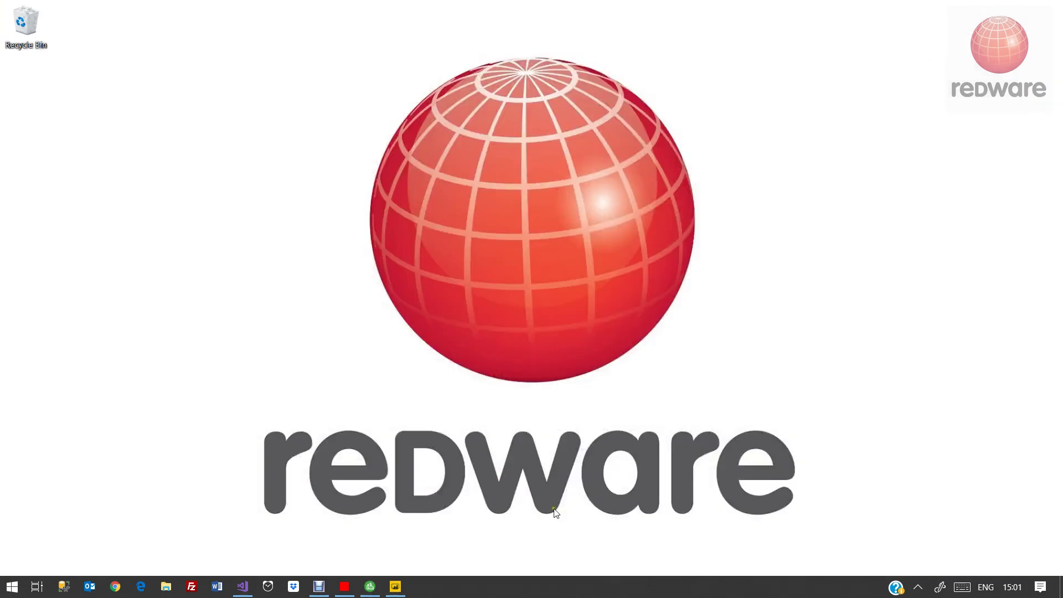
pyautogui.click(342, 587)
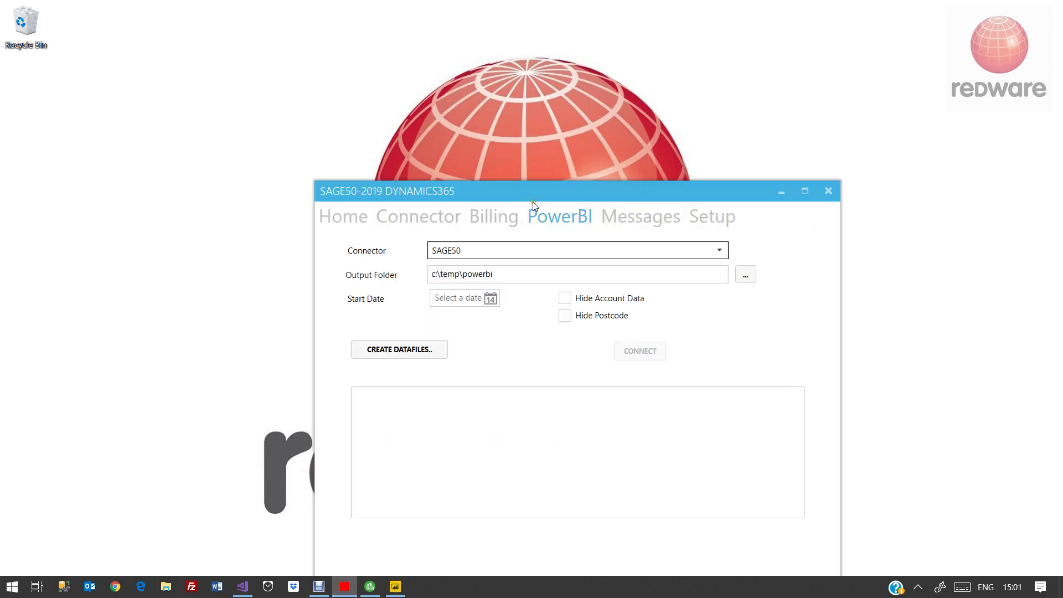
pyautogui.moveTo(549, 191); pyautogui.dragTo(303, 67)
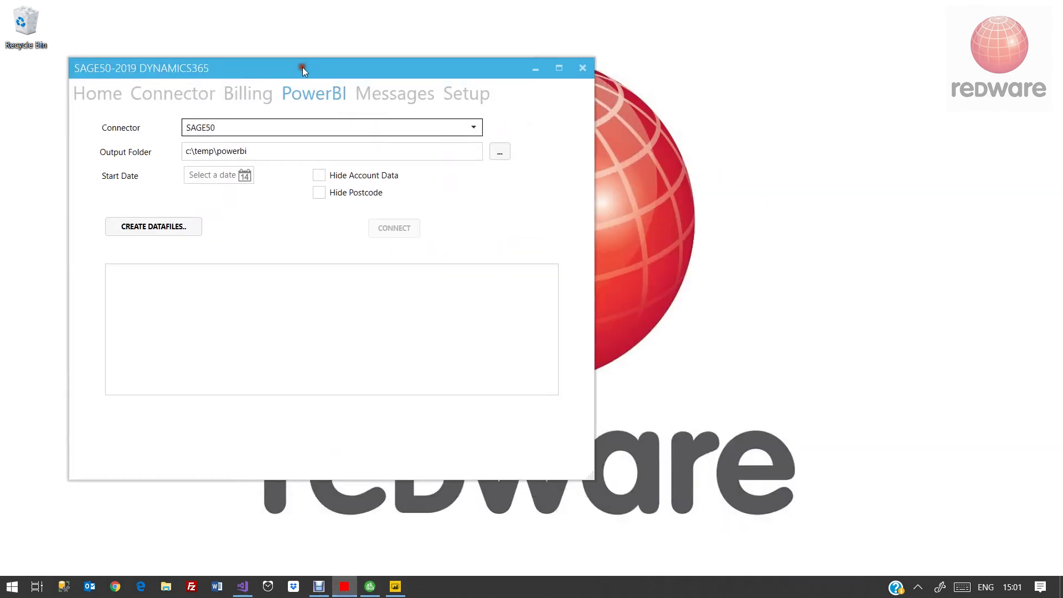
pyautogui.click(454, 94)
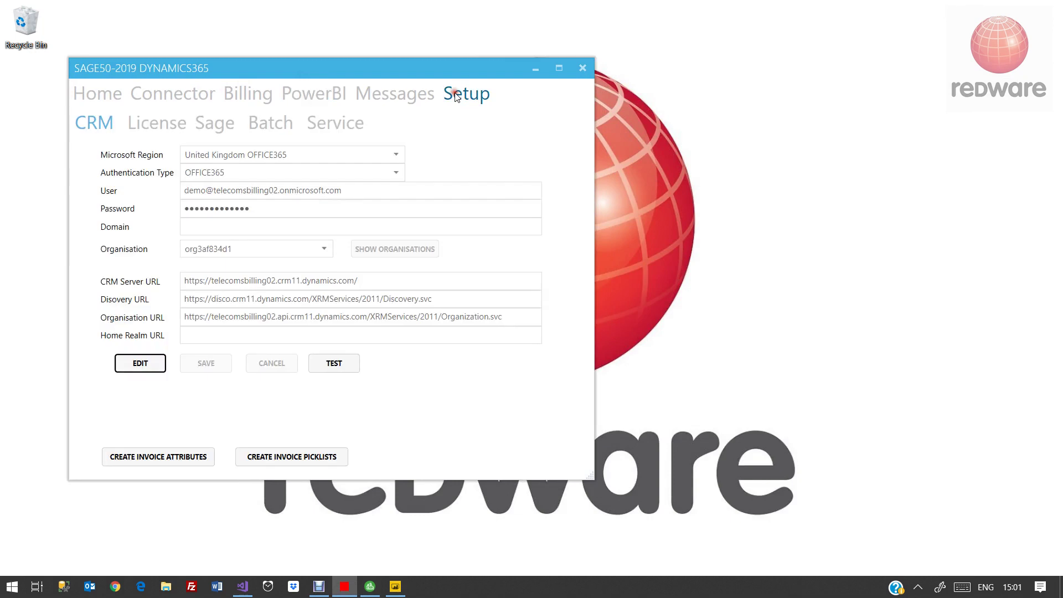
pyautogui.click(214, 122)
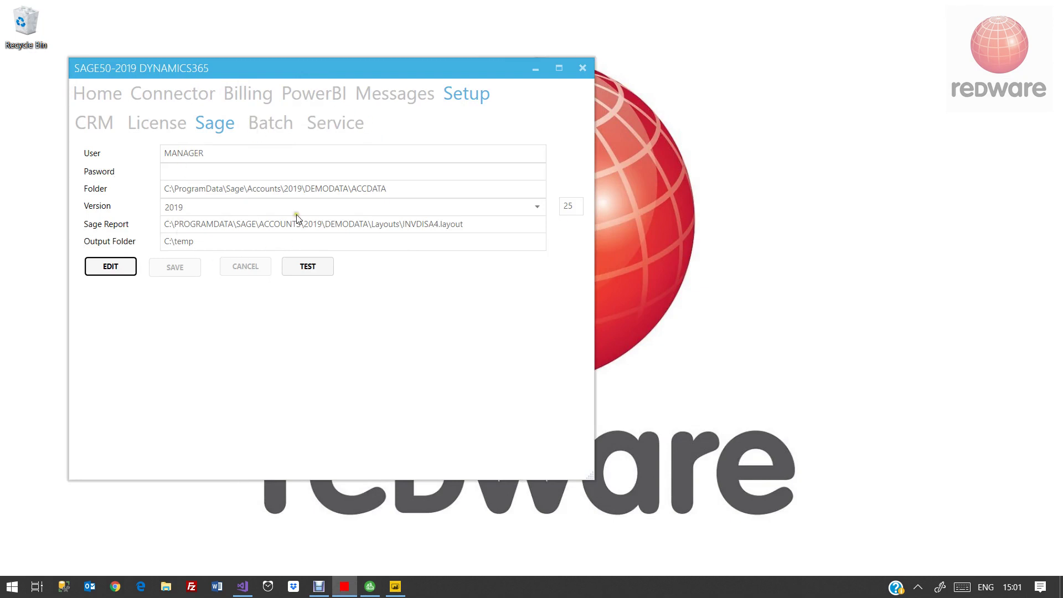
pyautogui.click(308, 264)
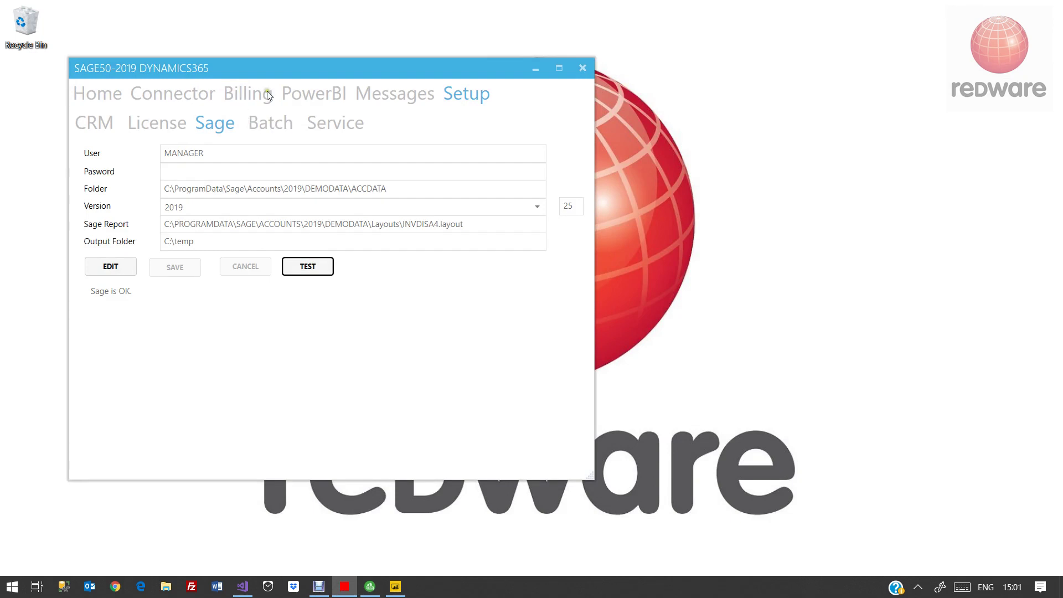
# Step: Create the Power BI data files in c:\temp\powerbi from the connector's PowerBI tab
pyautogui.click(305, 95)
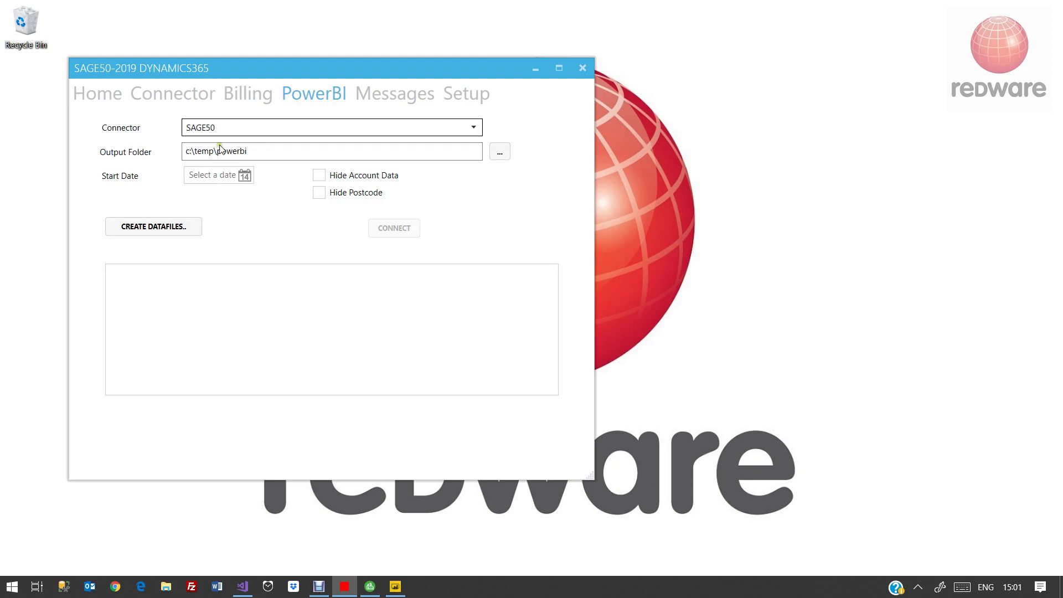
pyautogui.click(165, 227)
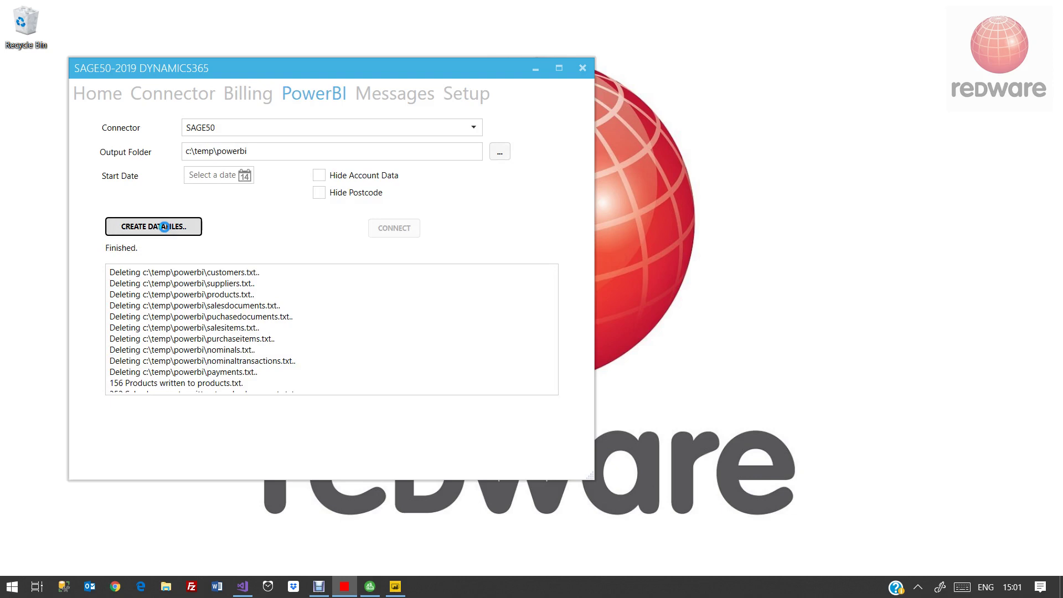
pyautogui.click(259, 146)
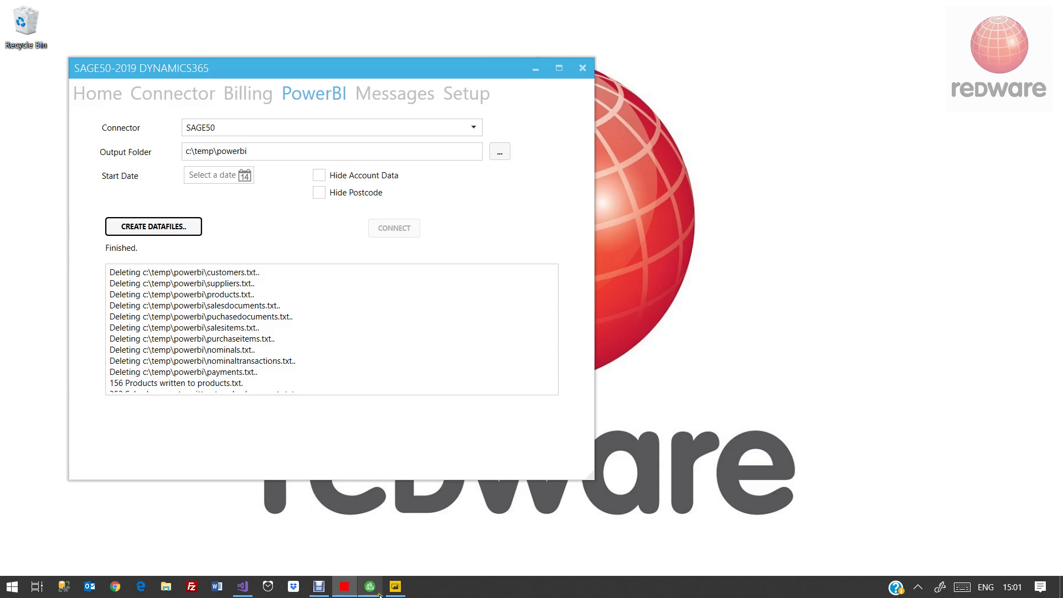
pyautogui.click(400, 589)
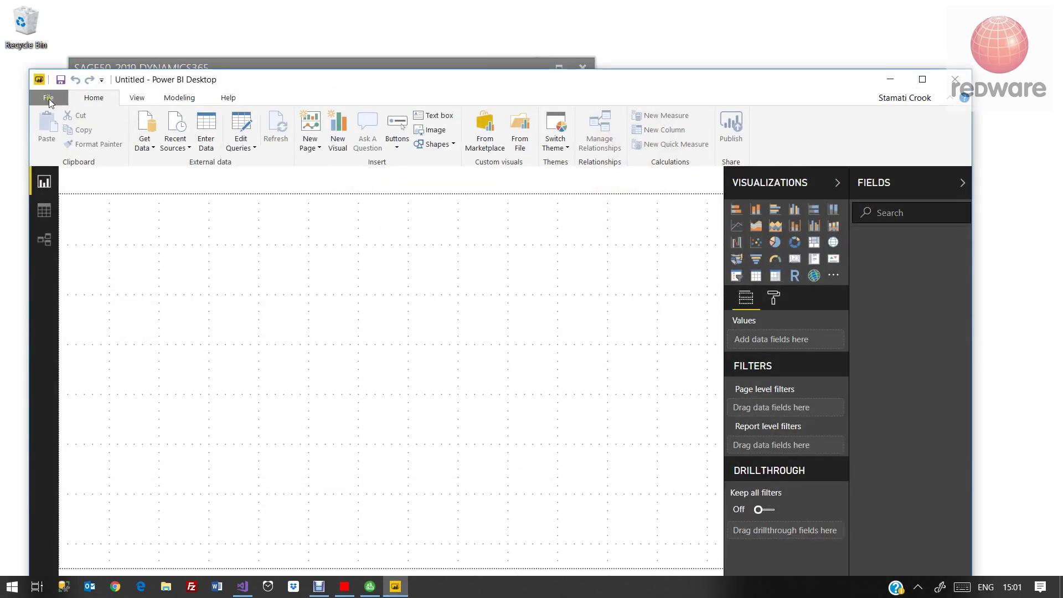
# Step: Open the recent accounts-08.pbix report, refresh it with the exported data, and maximize the window
pyautogui.click(48, 100)
pyautogui.click(178, 133)
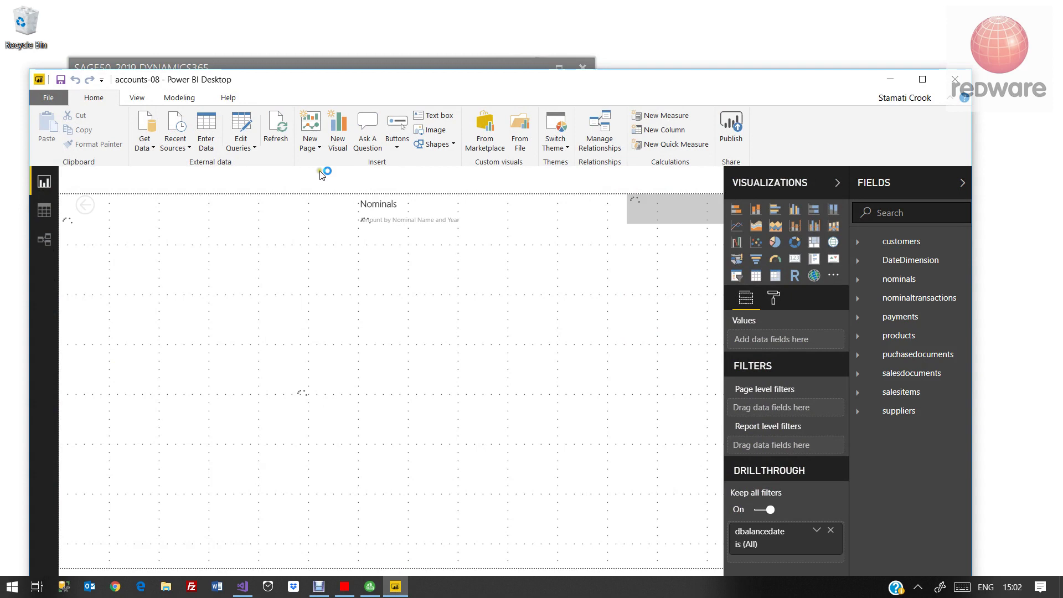
pyautogui.click(274, 137)
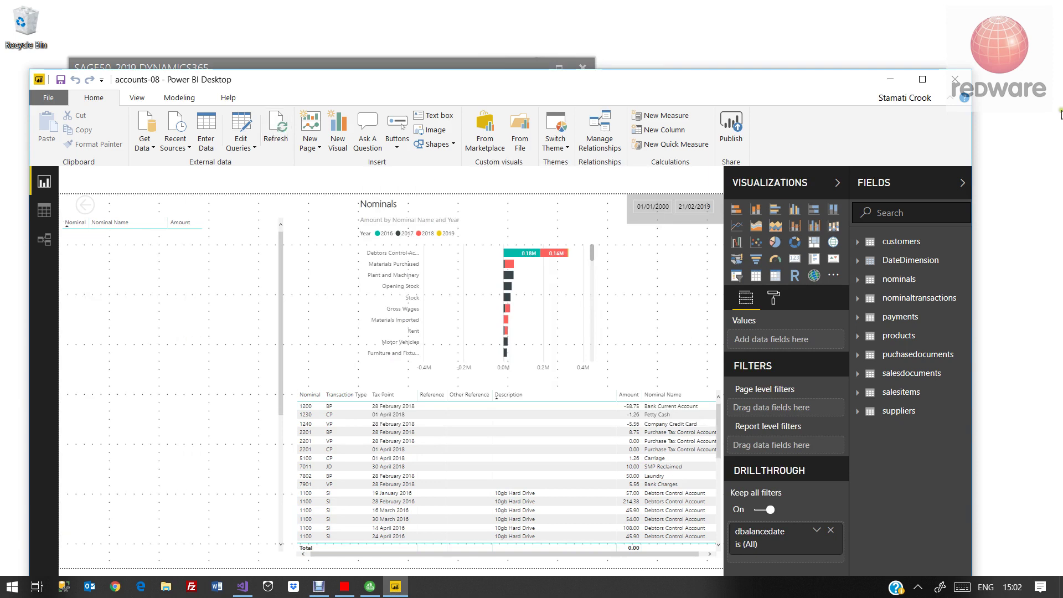
pyautogui.click(922, 80)
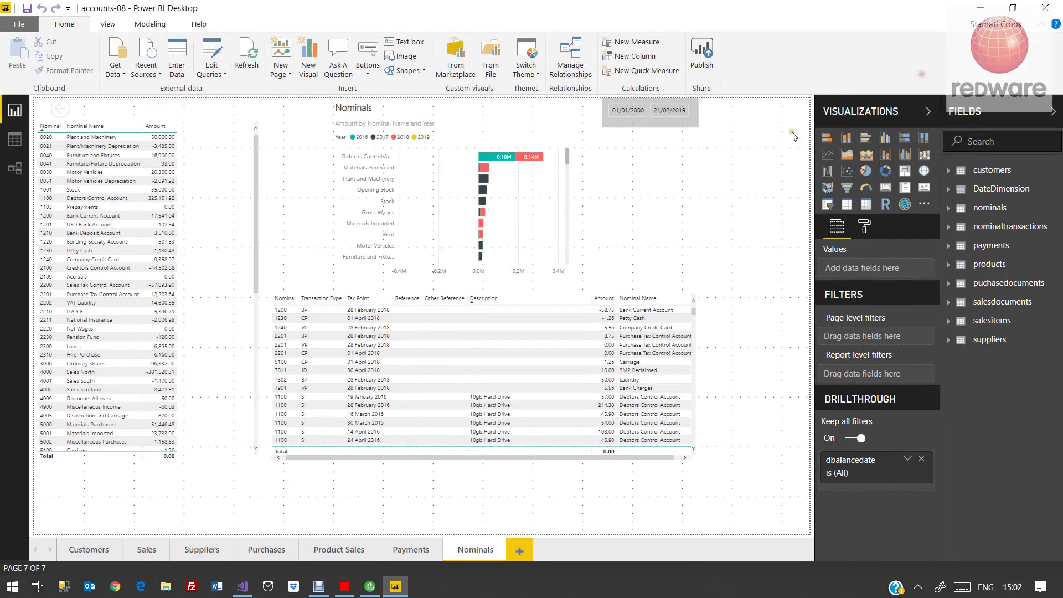
# Step: Filter Sales page invoices to A1 Design Services, Akita Test Company, Babel Language Projects, then Babel Studies
pyautogui.click(87, 551)
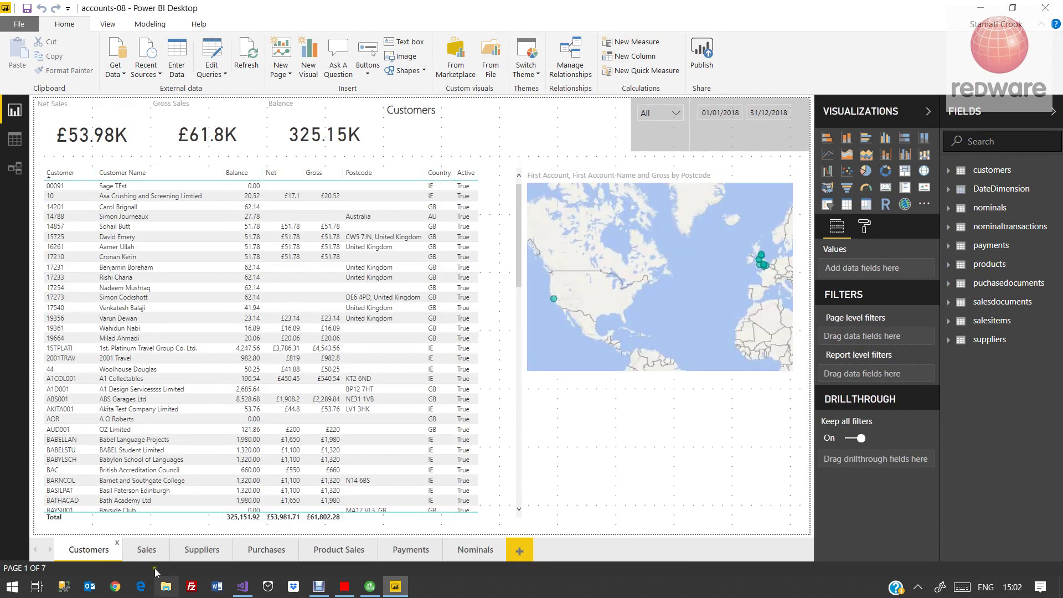
pyautogui.click(151, 551)
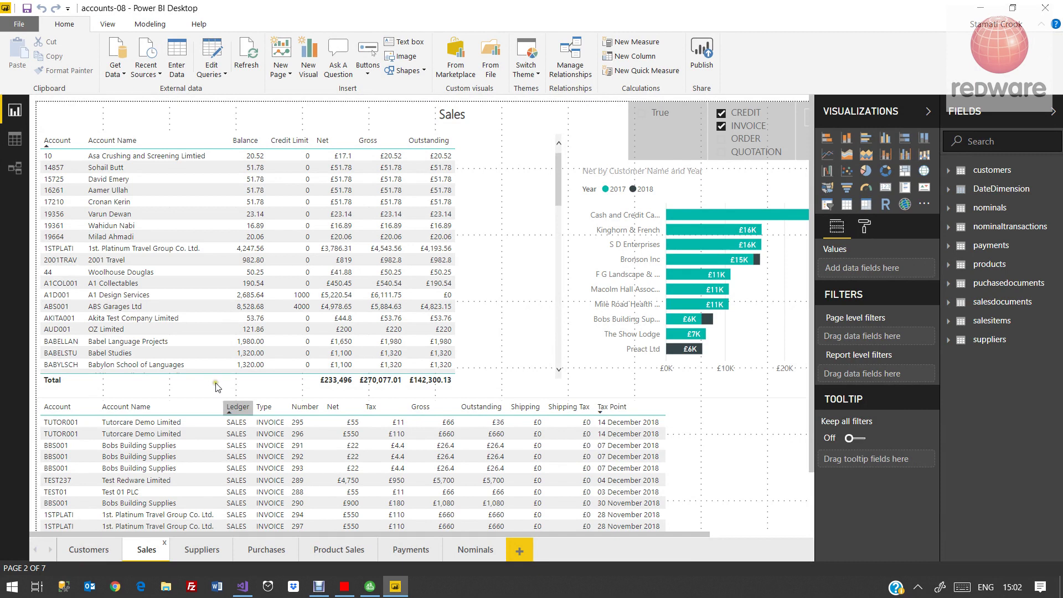
pyautogui.click(97, 295)
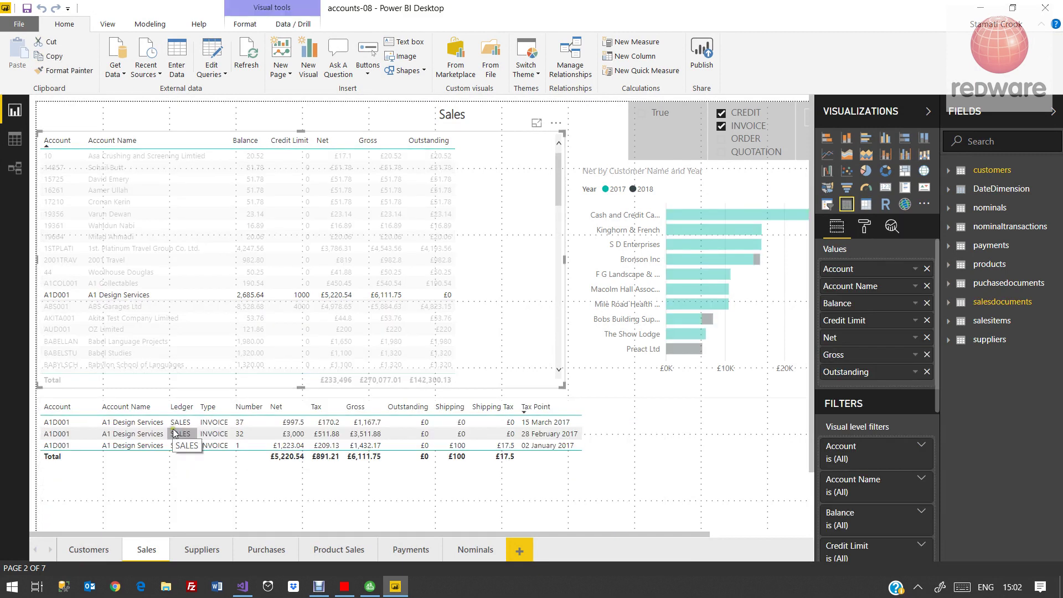
pyautogui.click(118, 318)
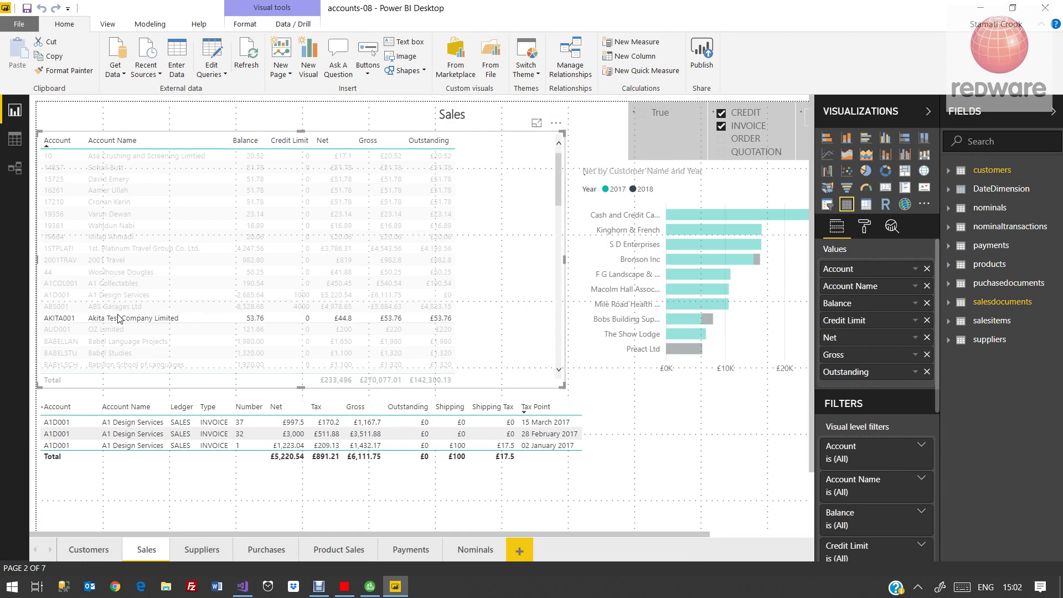
pyautogui.click(145, 343)
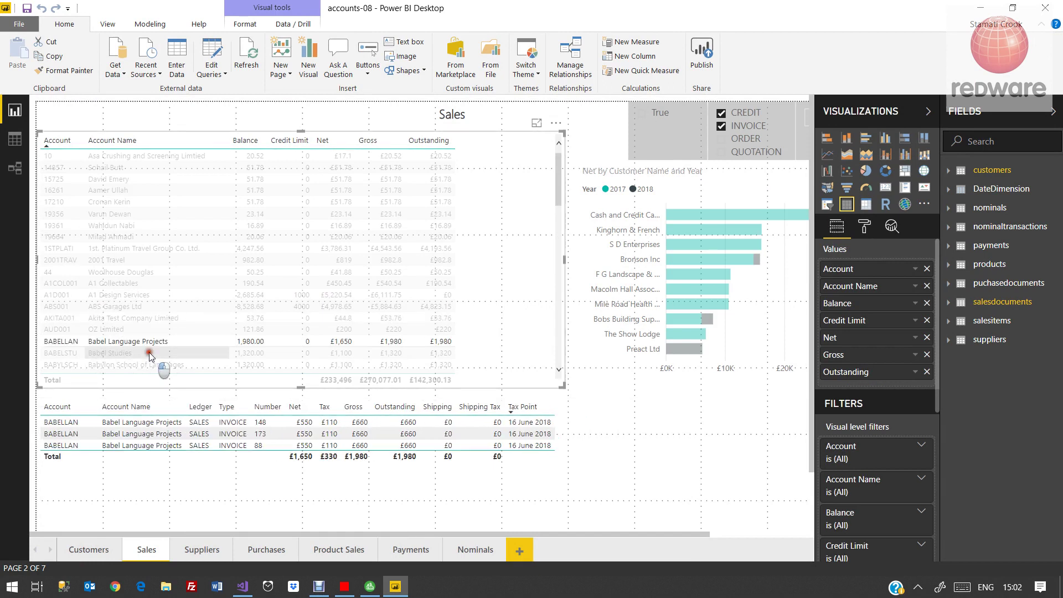
pyautogui.click(150, 353)
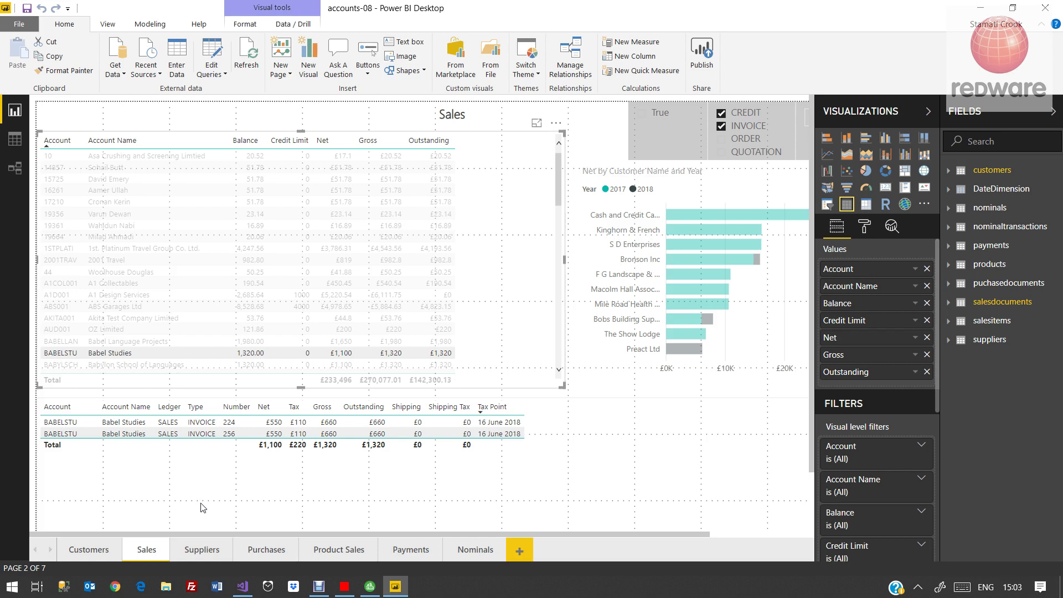
pyautogui.click(198, 549)
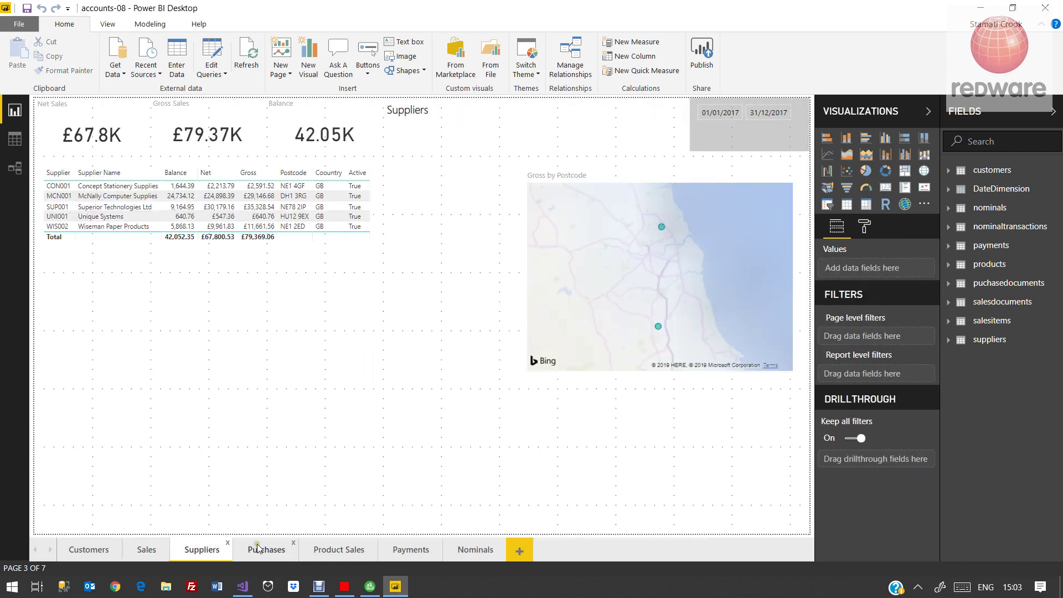
# Step: On the Product Sales page, filter sales in turn to BOARD002, BRENDON, CALC003 and CAS001
pyautogui.click(258, 548)
pyautogui.click(318, 547)
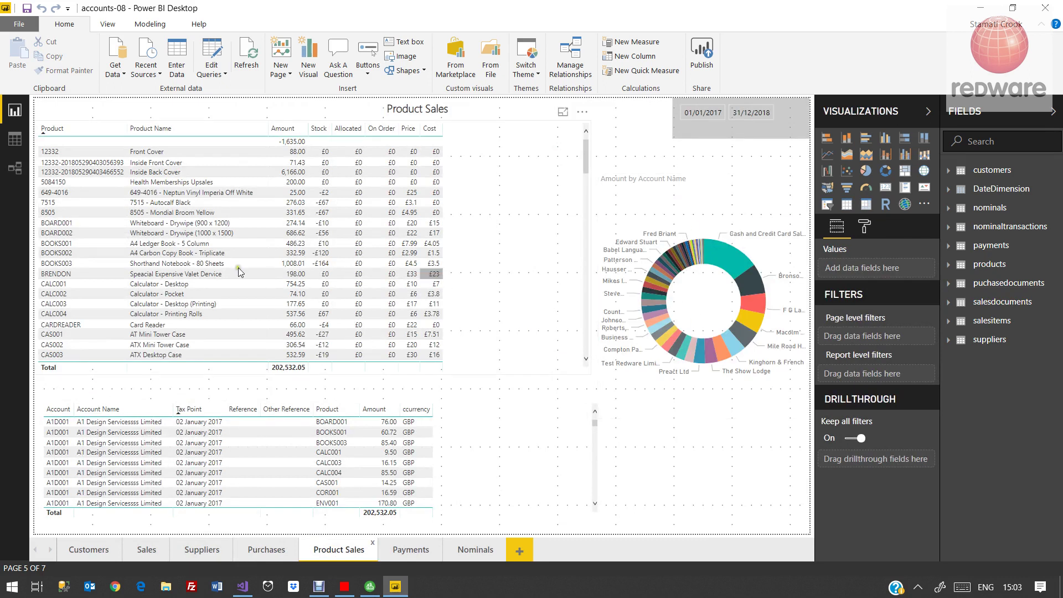
pyautogui.click(117, 233)
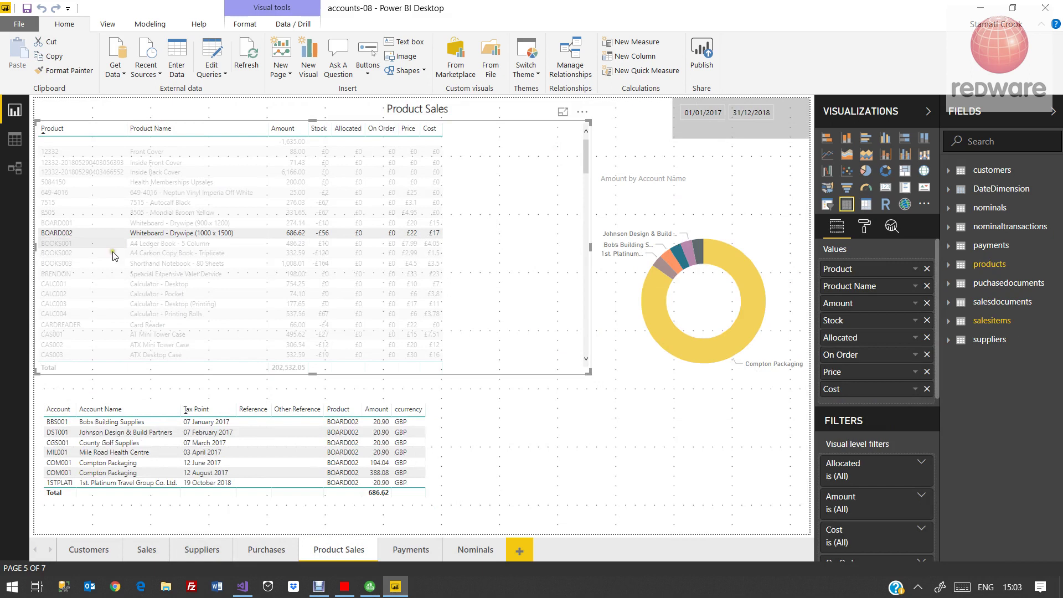
pyautogui.click(81, 275)
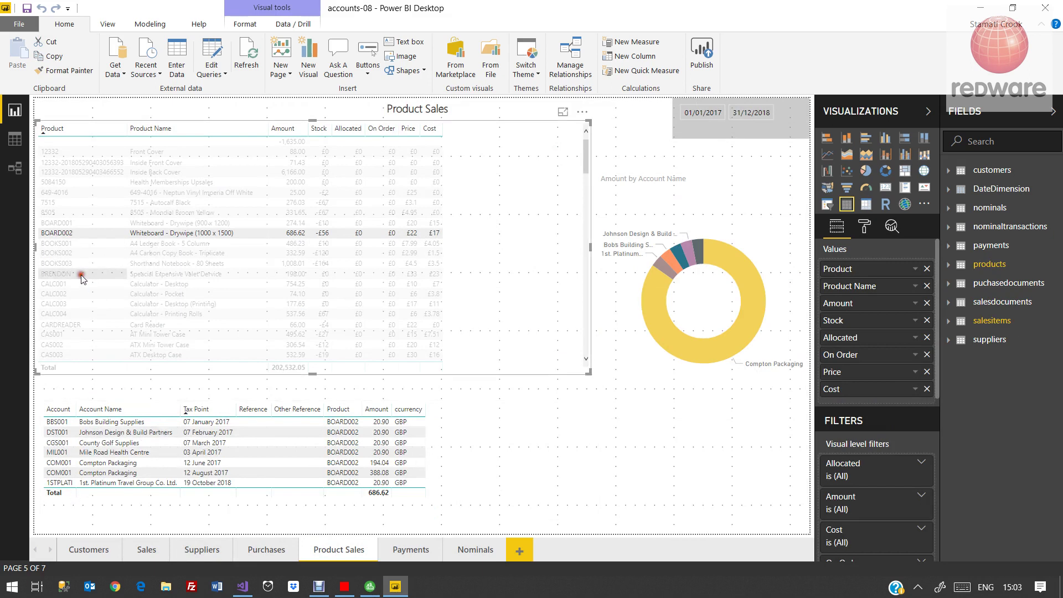
pyautogui.click(146, 304)
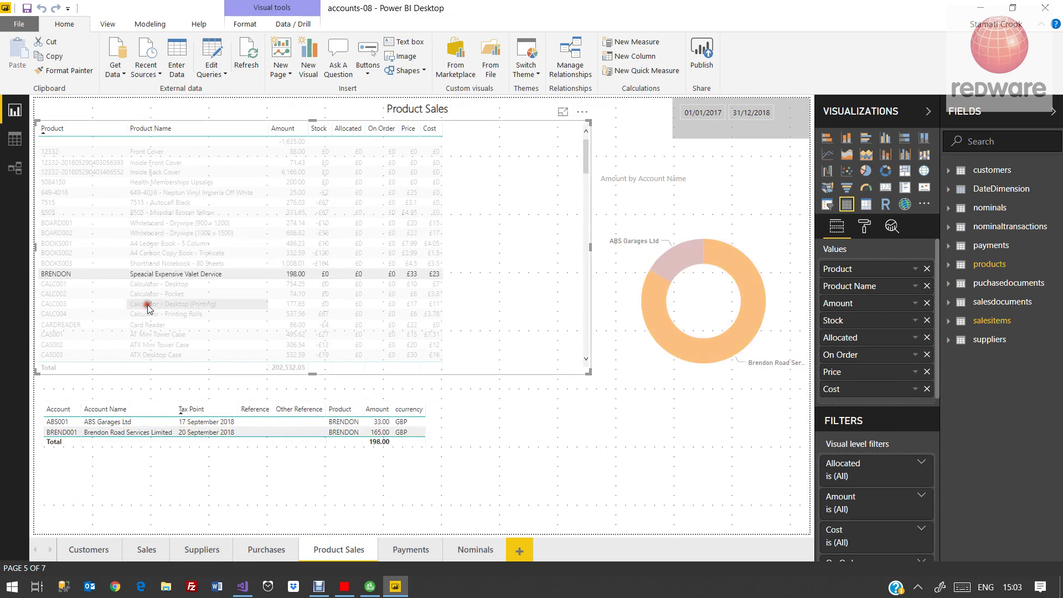
pyautogui.click(121, 336)
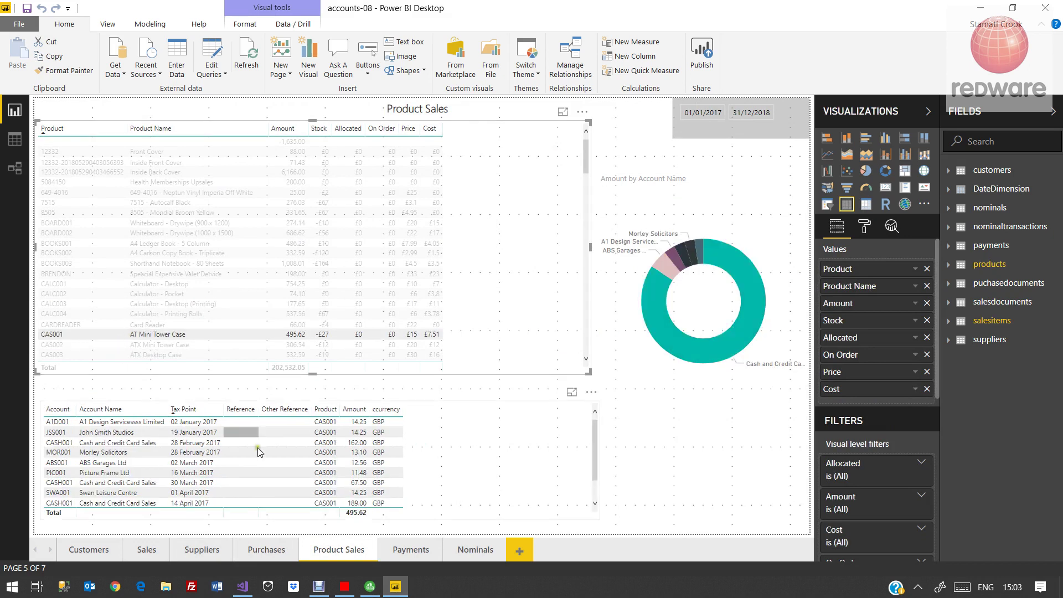
# Step: On the Nominals page, check Plant and Machinery, P.A.Y.E., Bank Deposit, VAT Liability, ending on Sales North
pyautogui.click(475, 550)
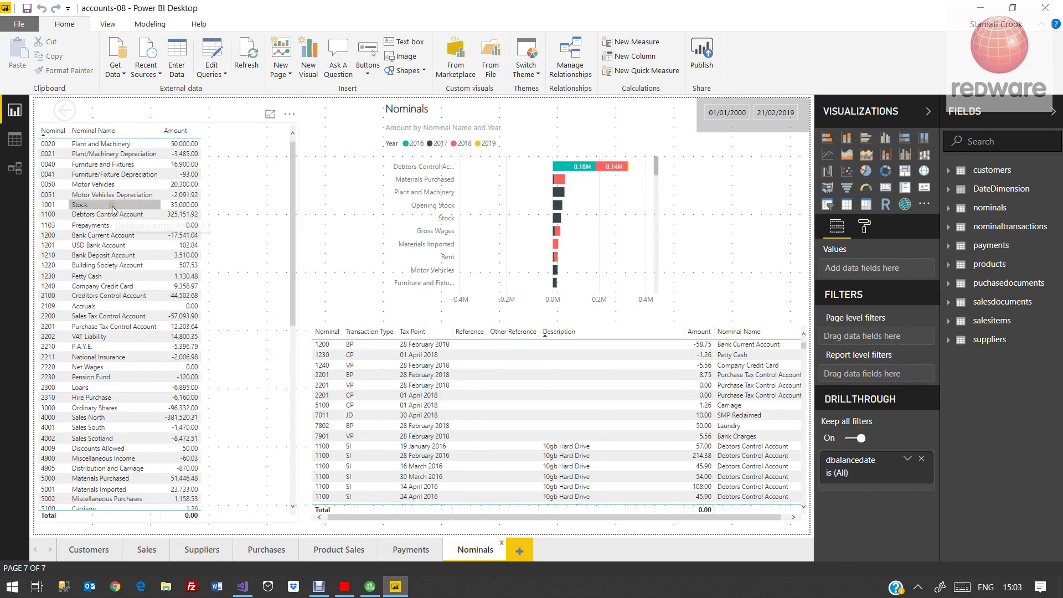
pyautogui.click(110, 145)
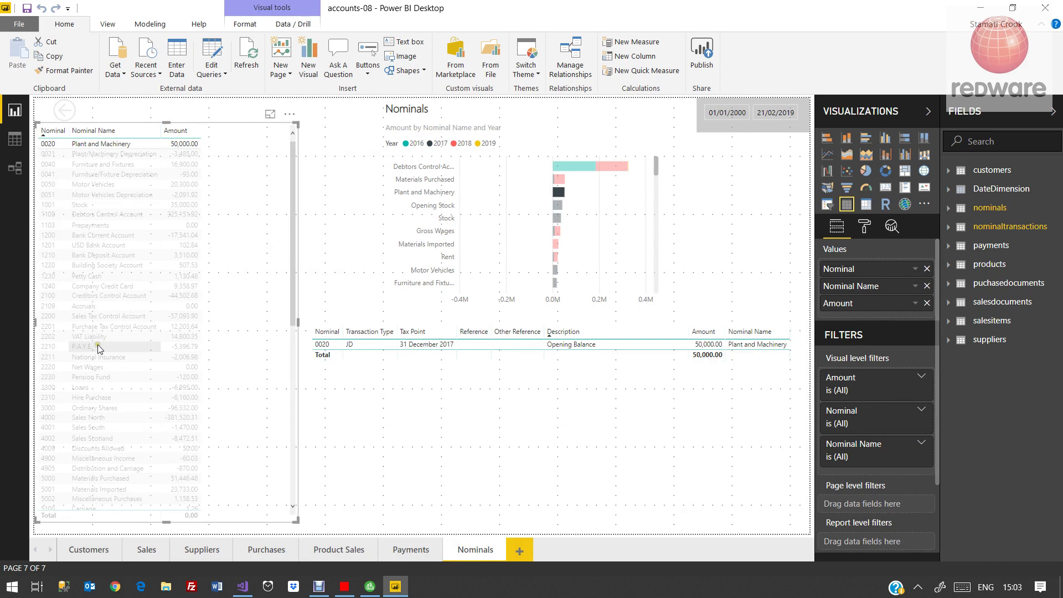
pyautogui.click(98, 345)
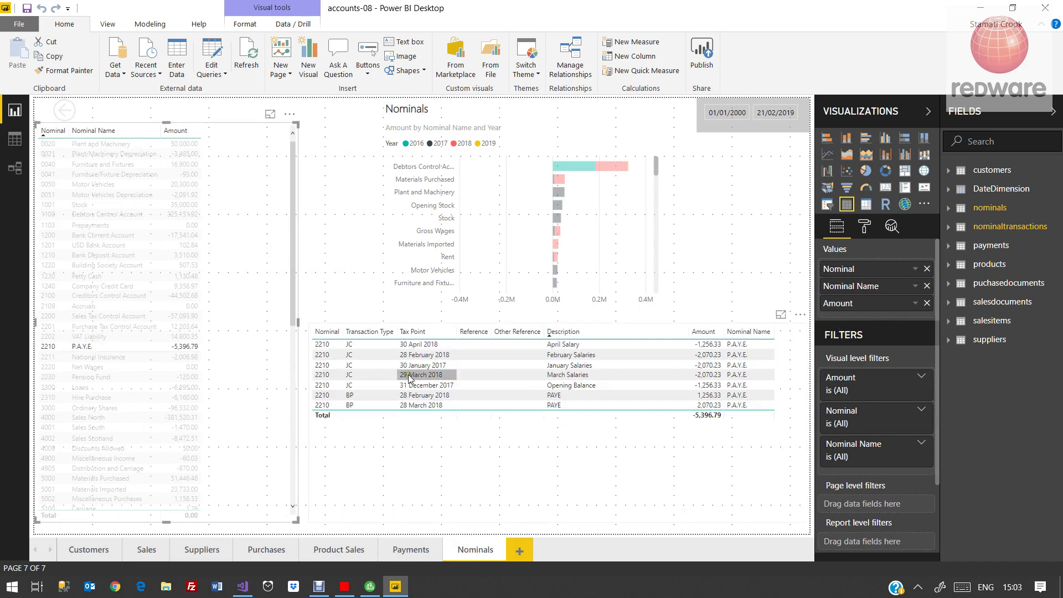
pyautogui.click(133, 255)
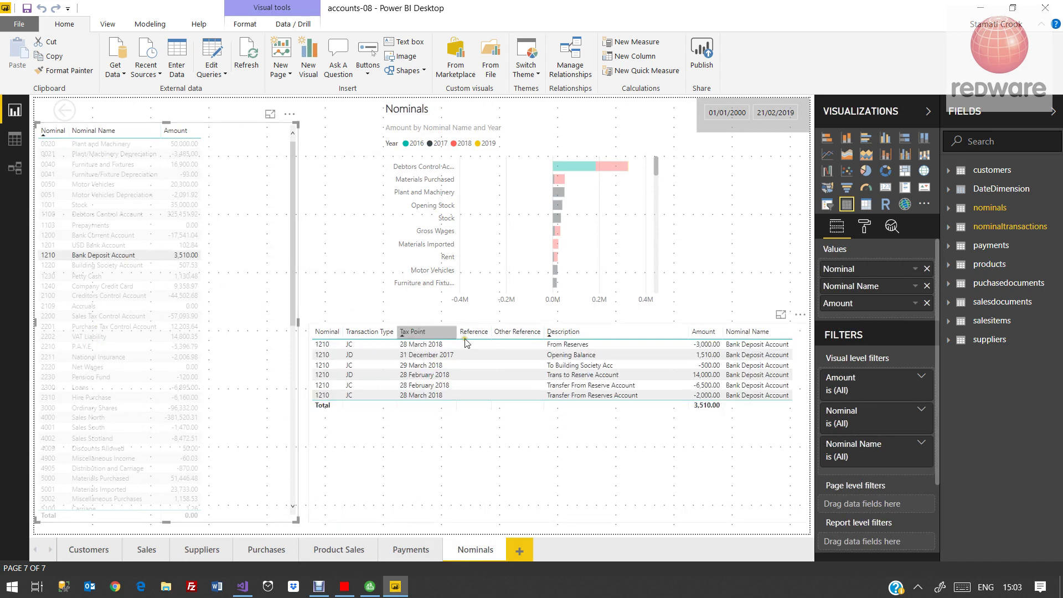
pyautogui.click(89, 337)
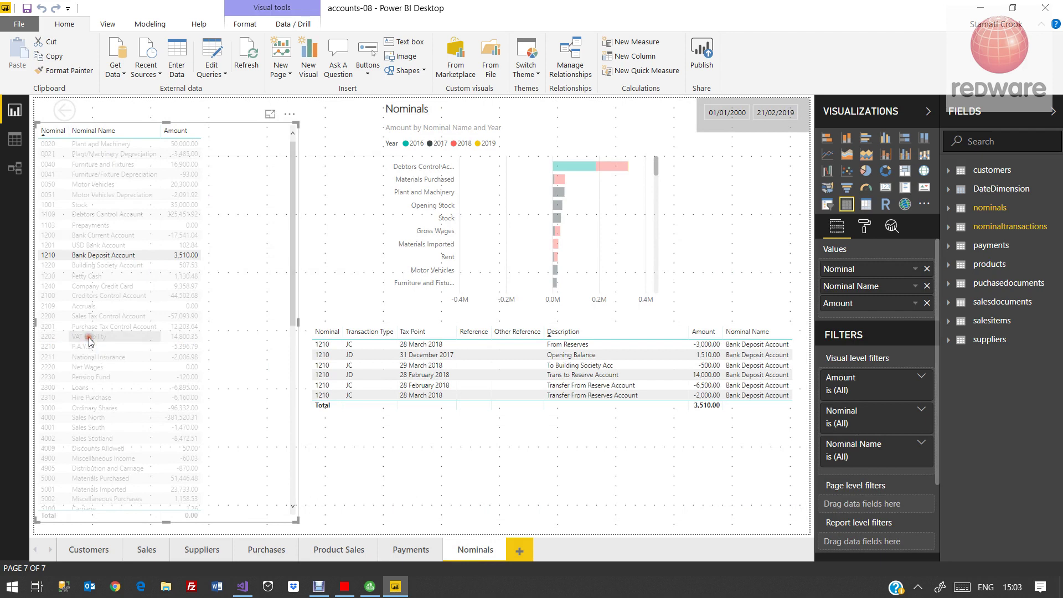
pyautogui.click(90, 417)
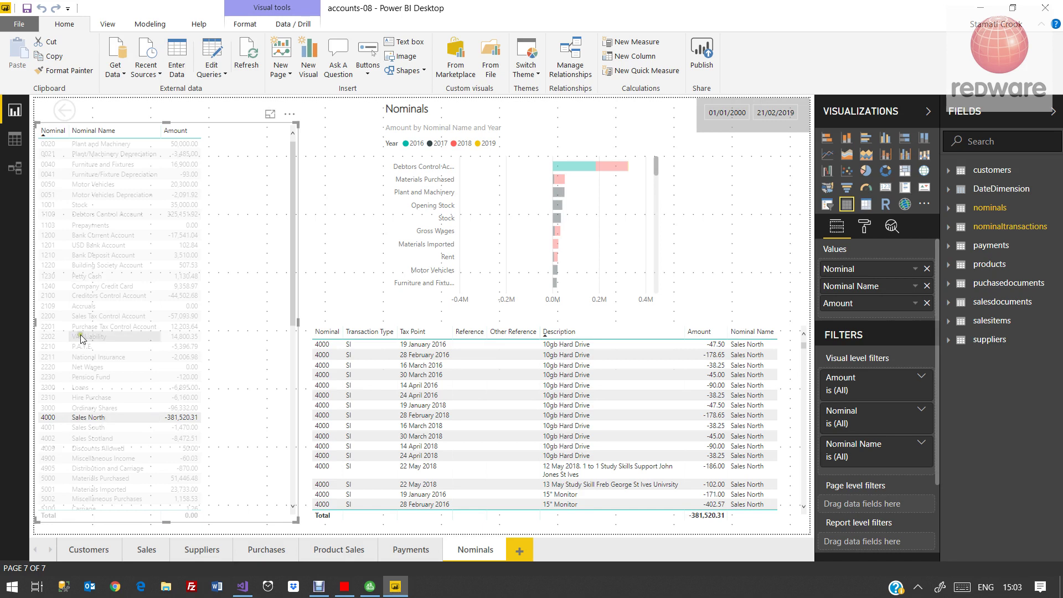
pyautogui.click(9, 26)
# Step: Save accounts-08 and publish it to My workspace, replacing the existing accounts-08 dataset
pyautogui.moveTo(44, 235)
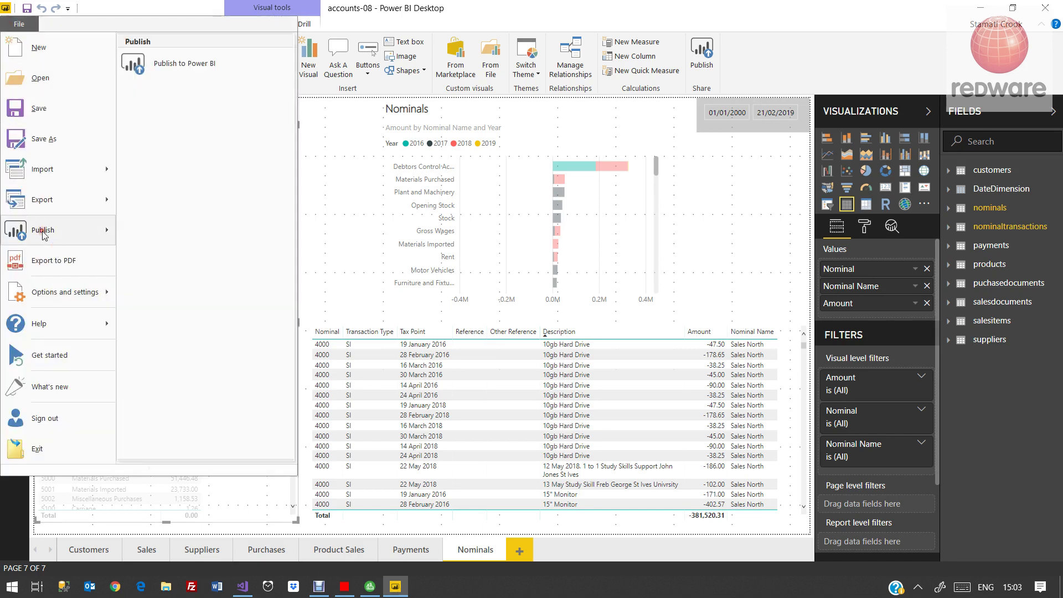
pyautogui.click(31, 232)
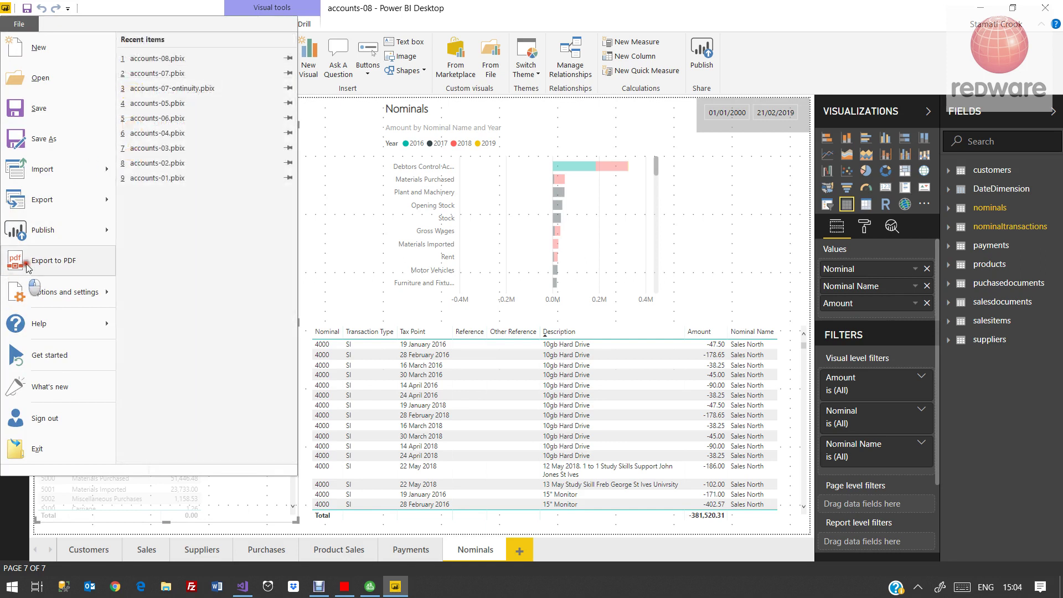
pyautogui.moveTo(83, 199)
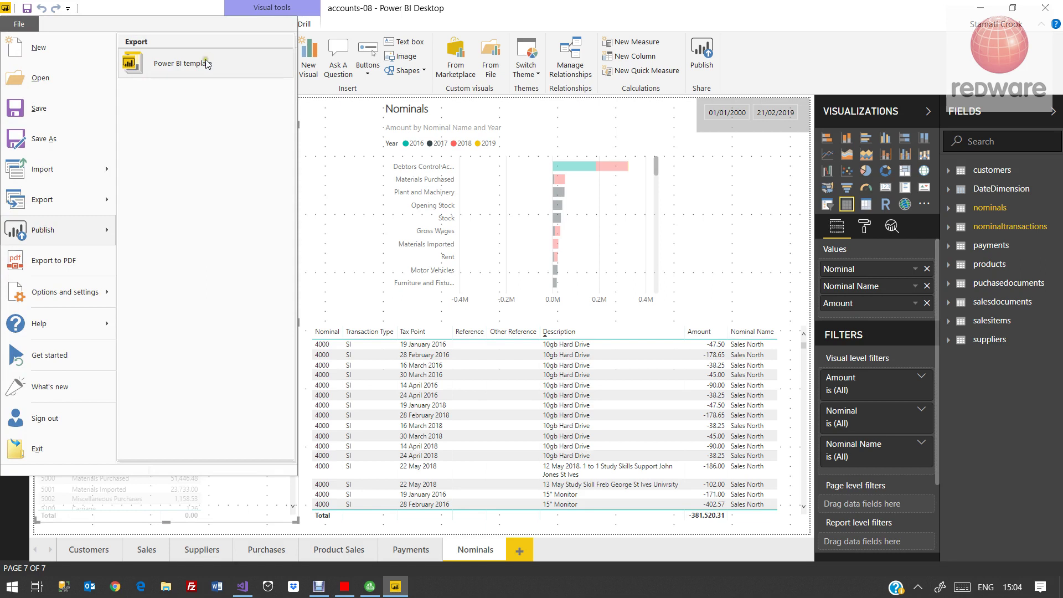
pyautogui.moveTo(78, 230)
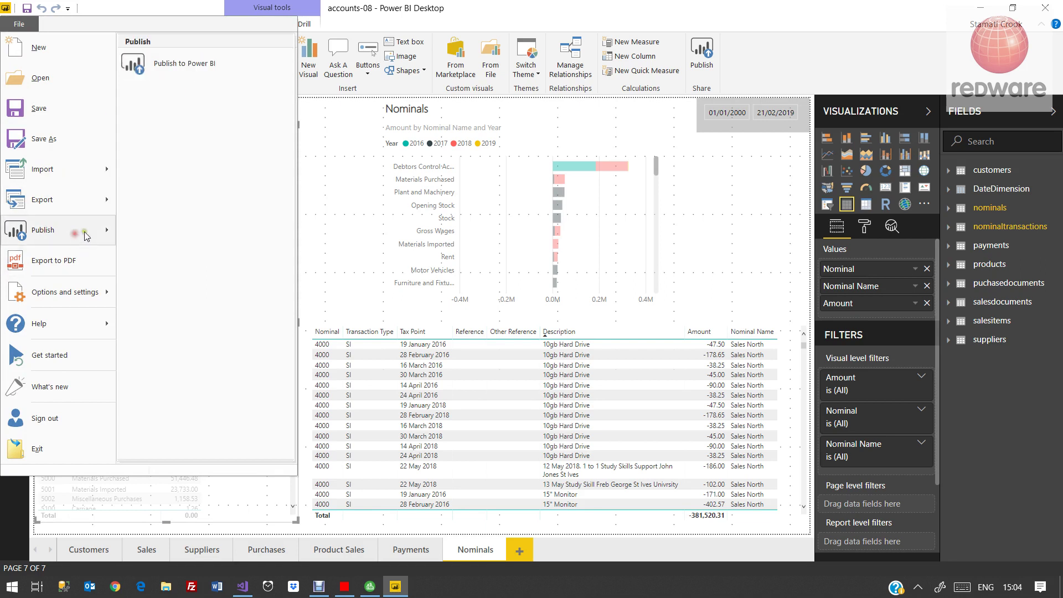
pyautogui.click(236, 67)
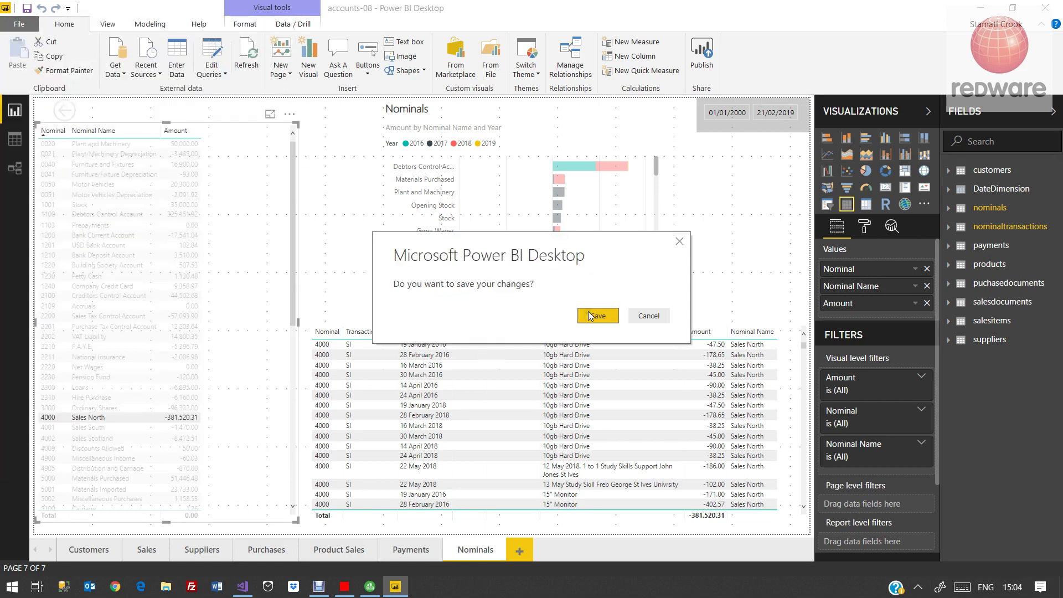
pyautogui.click(590, 316)
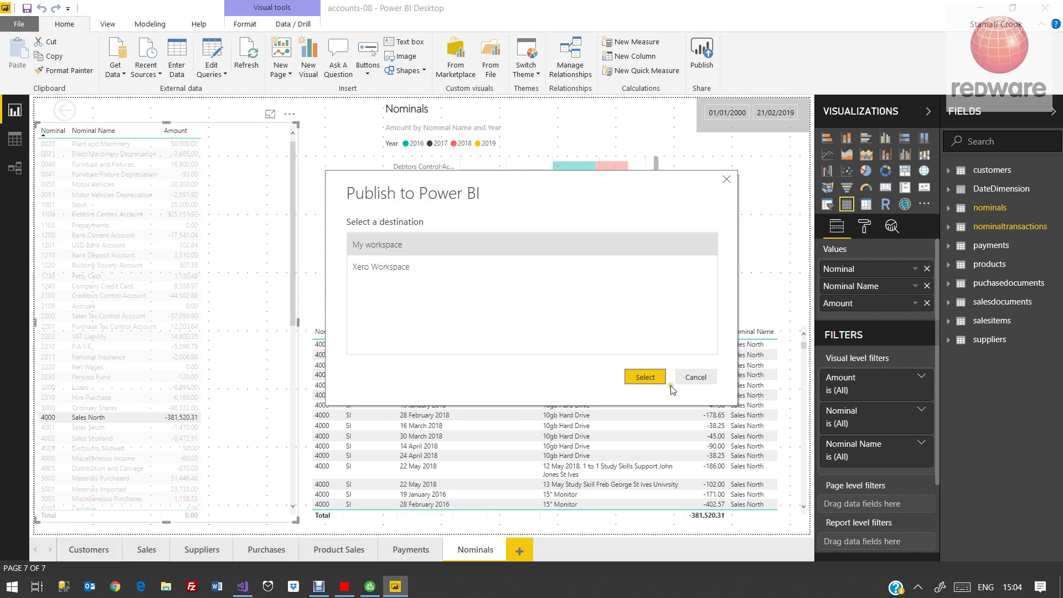
pyautogui.click(645, 379)
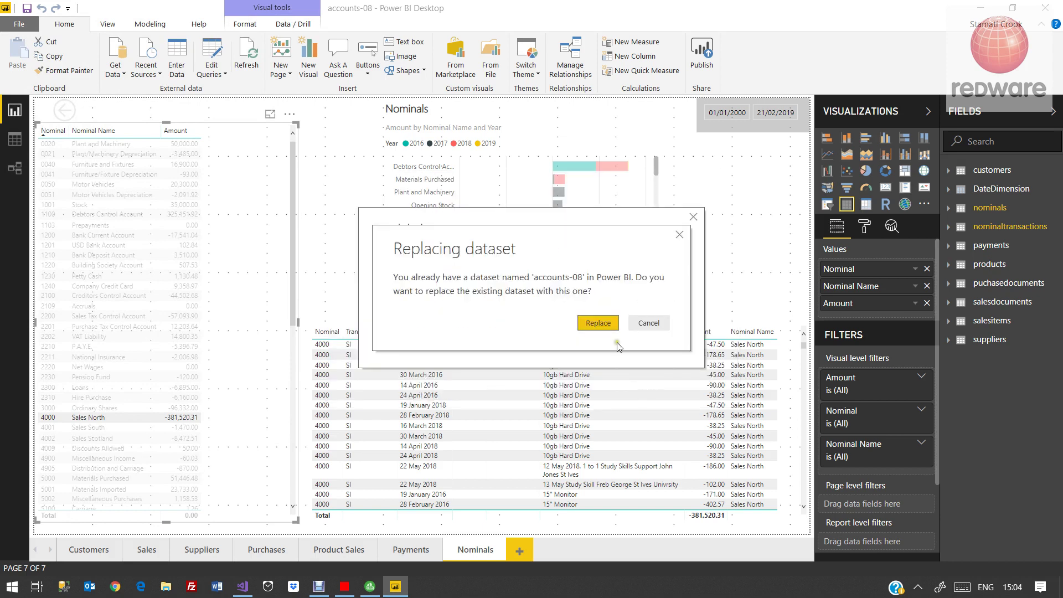
pyautogui.click(595, 320)
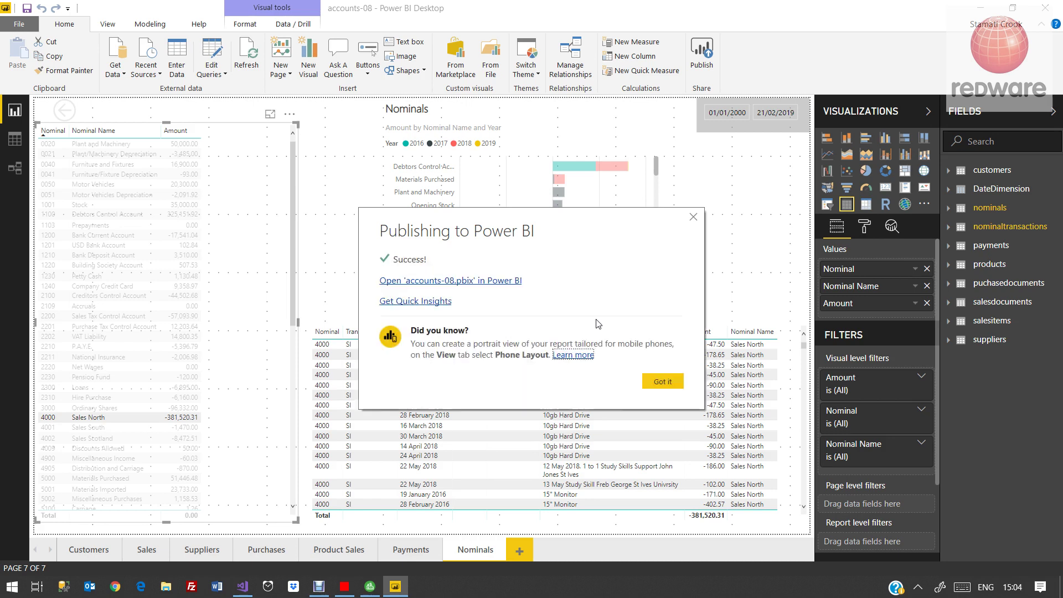
# Step: Open accounts-08.pbix in the Power BI service, signing in with the work account
pyautogui.click(468, 281)
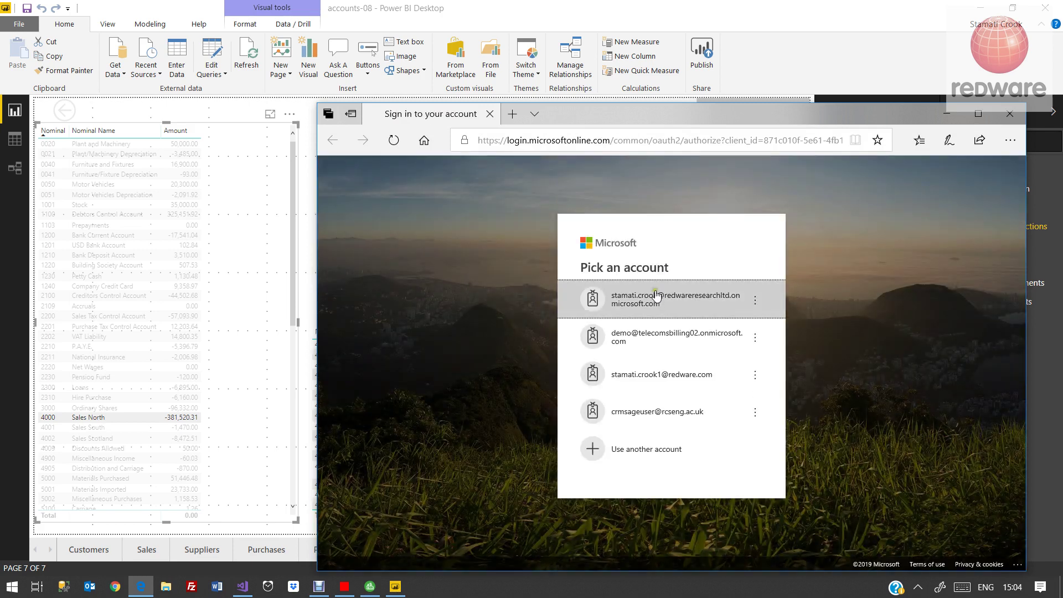
pyautogui.click(658, 303)
pyautogui.click(739, 415)
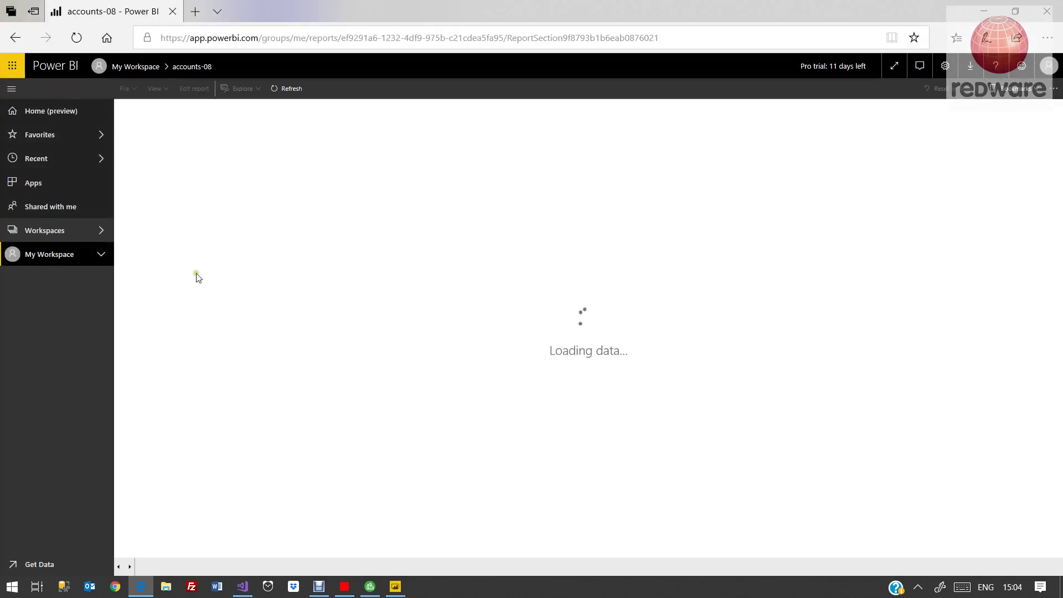
pyautogui.click(29, 231)
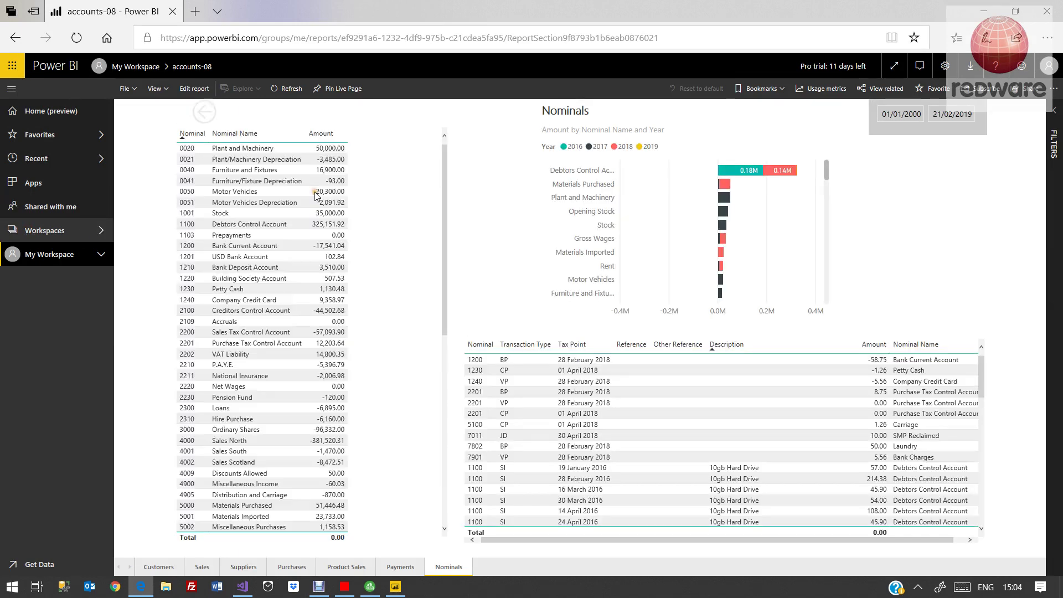
# Step: Filter the online report's transactions to Petty Cash, then Bank Current Account
pyautogui.click(264, 287)
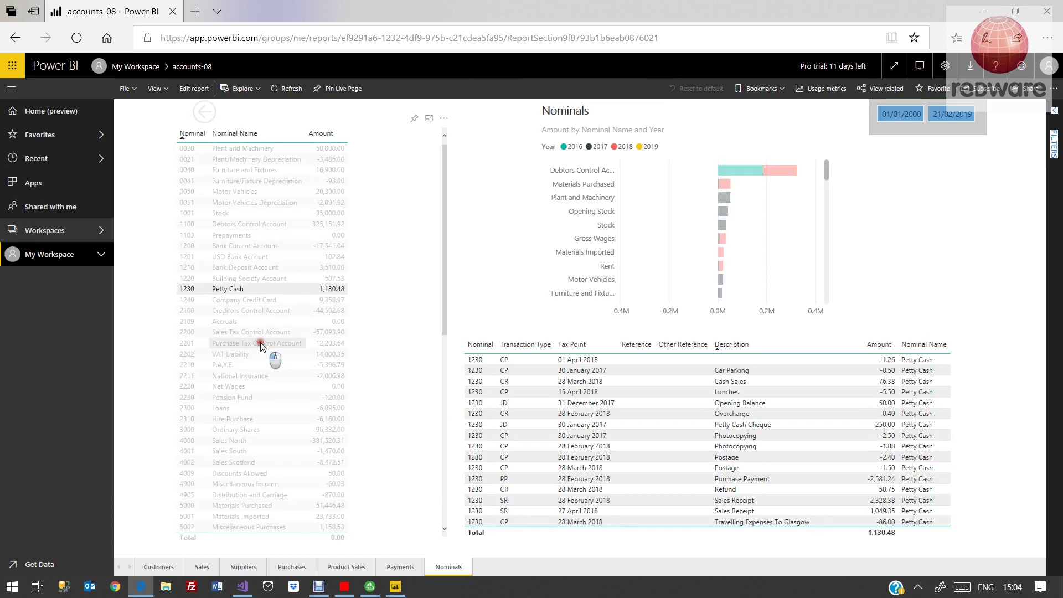
pyautogui.click(268, 246)
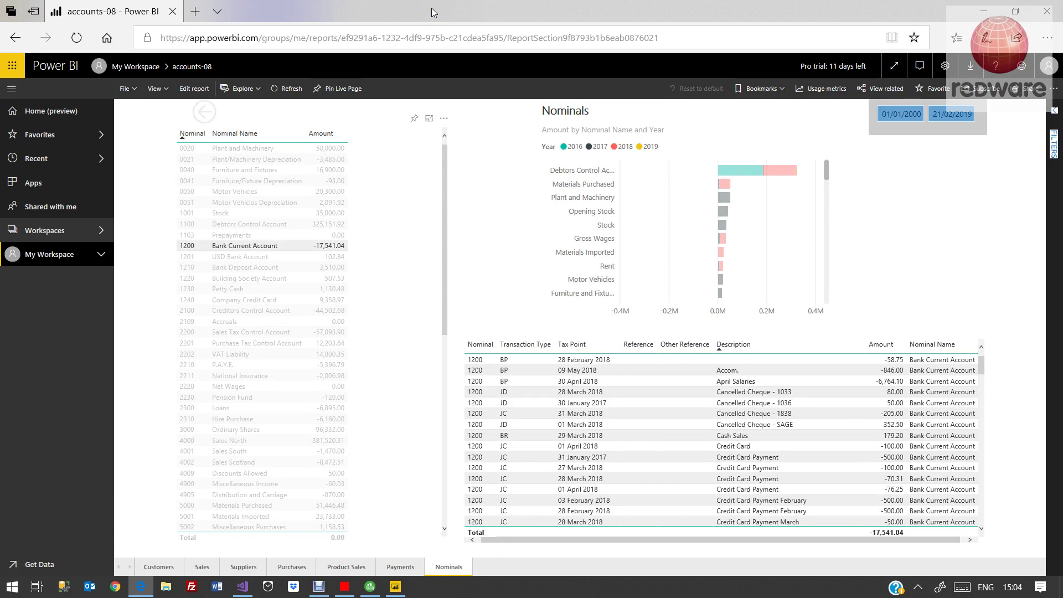
pyautogui.moveTo(421, 12); pyautogui.dragTo(520, 431)
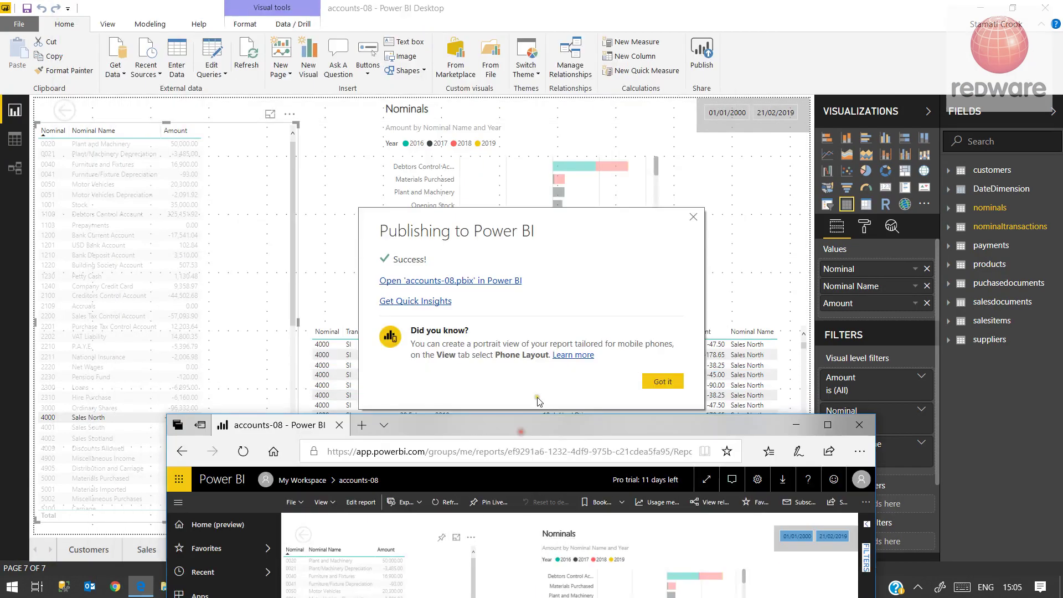
# Step: Dismiss the Publishing to Power BI success dialog and show only Petty Cash transactions
pyautogui.click(695, 216)
pyautogui.click(695, 216)
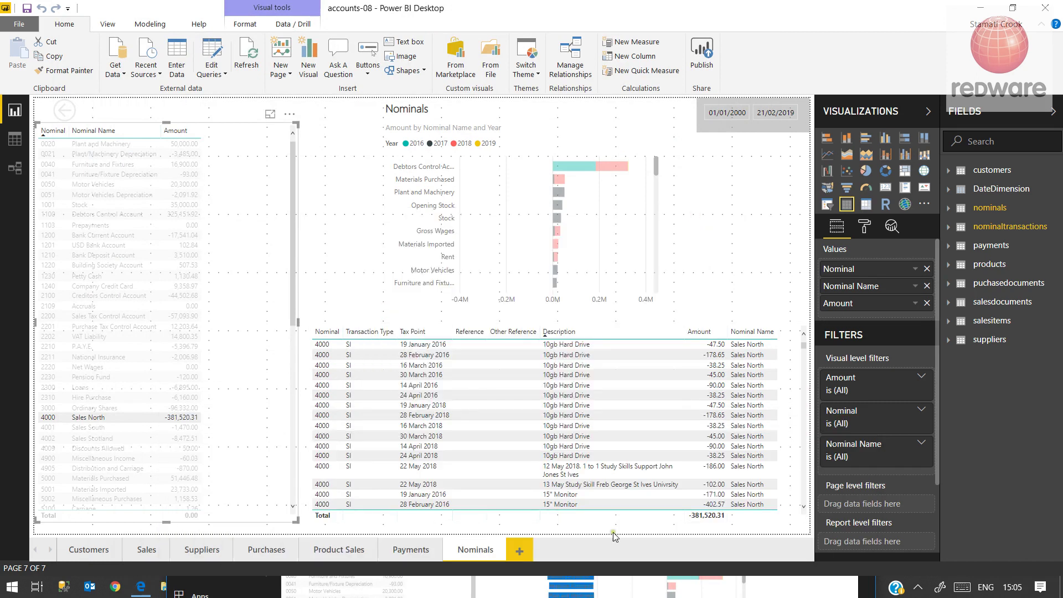
pyautogui.click(152, 278)
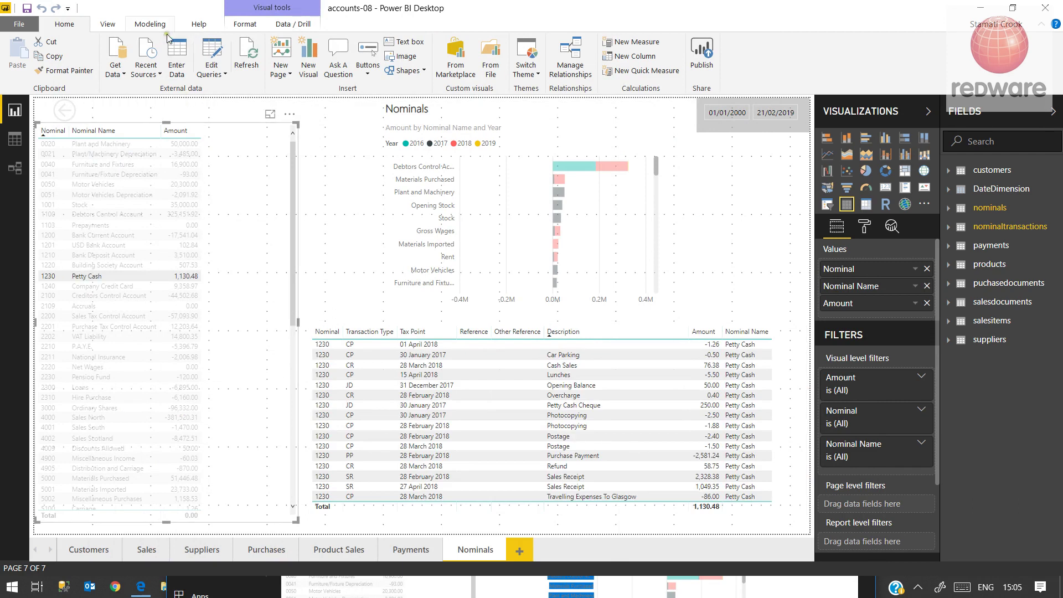
pyautogui.click(211, 70)
# Step: Preview the suppliers, puchasedocuments, nominaltransactions, payments and customers queries in Power Query Editor
pyautogui.click(189, 89)
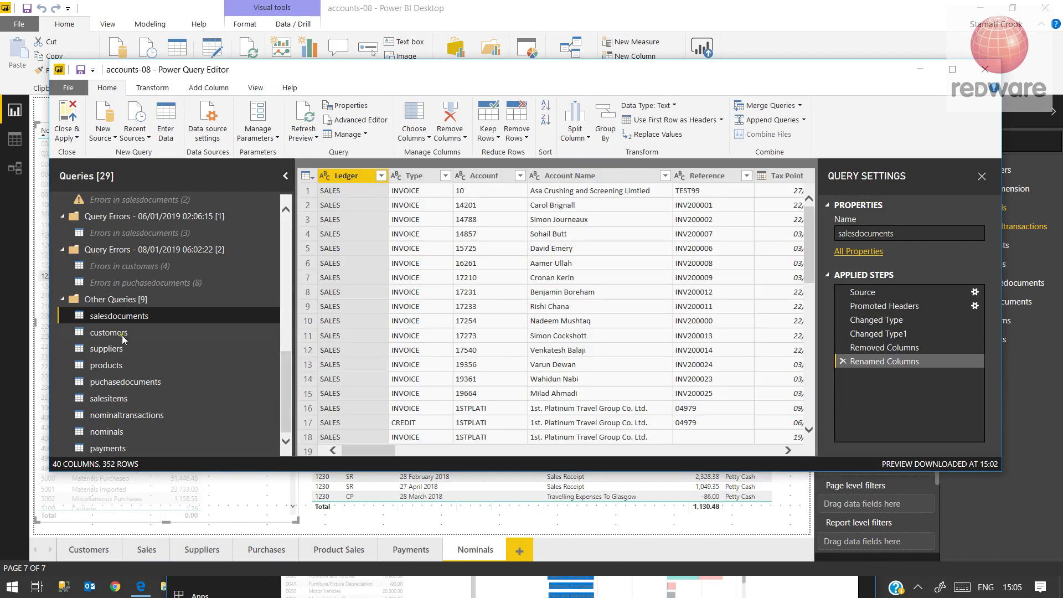
pyautogui.click(111, 349)
pyautogui.click(112, 382)
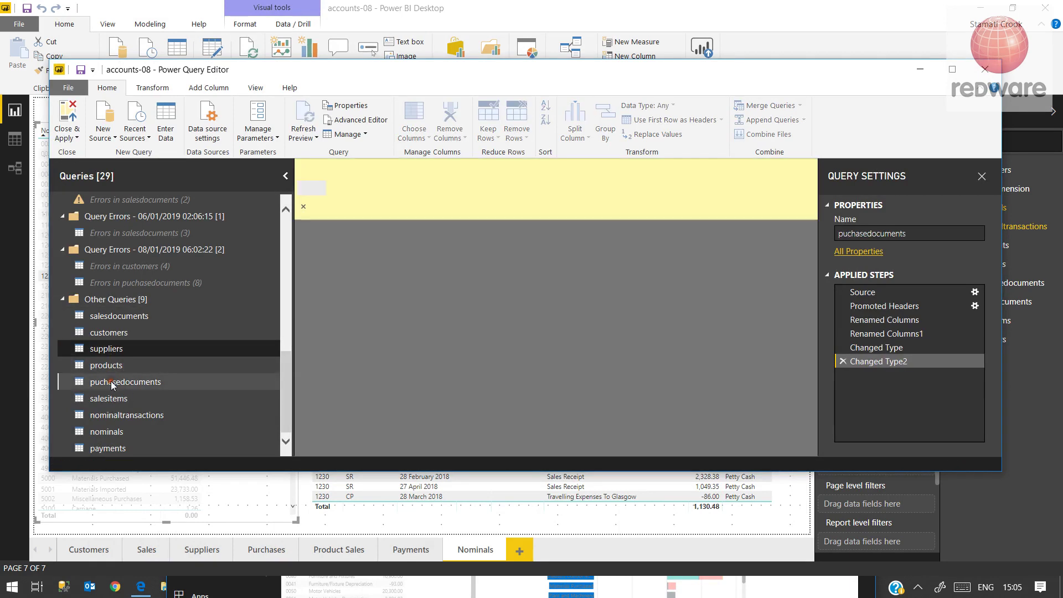
pyautogui.click(116, 415)
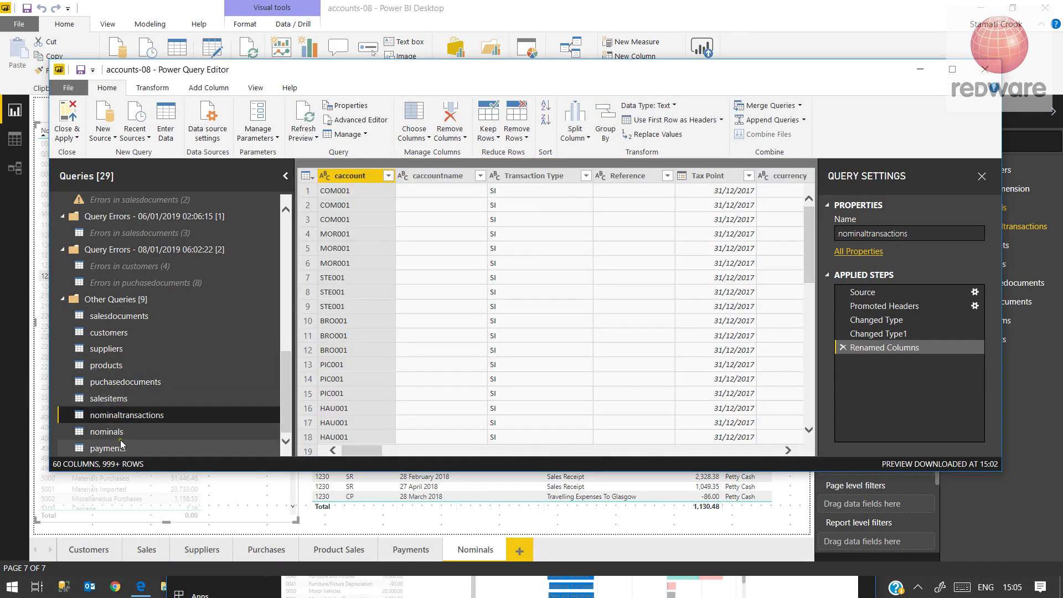
pyautogui.click(124, 447)
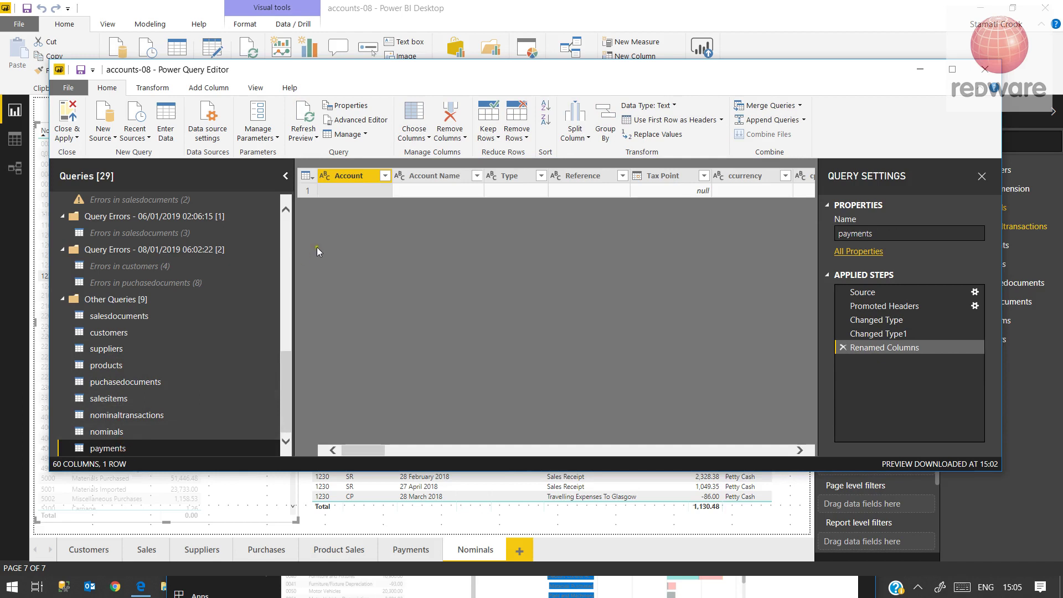
pyautogui.click(155, 334)
pyautogui.moveTo(374, 12); pyautogui.dragTo(596, 397)
# Step: Move the Power BI windows aside to show the connector's finished c:\temp\powerbi export log
pyautogui.moveTo(378, 62); pyautogui.dragTo(735, 374)
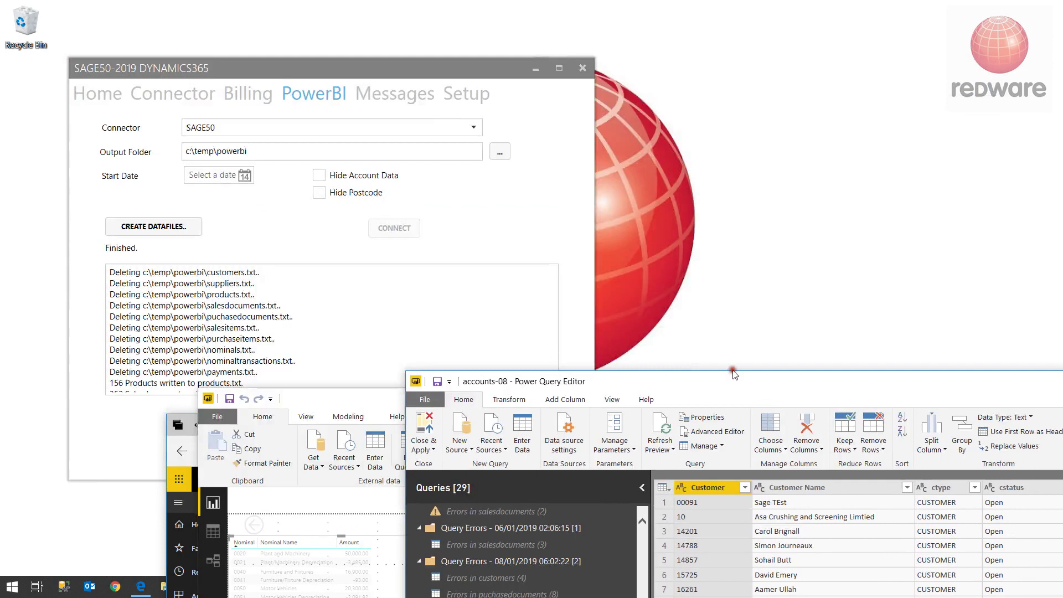
pyautogui.click(283, 234)
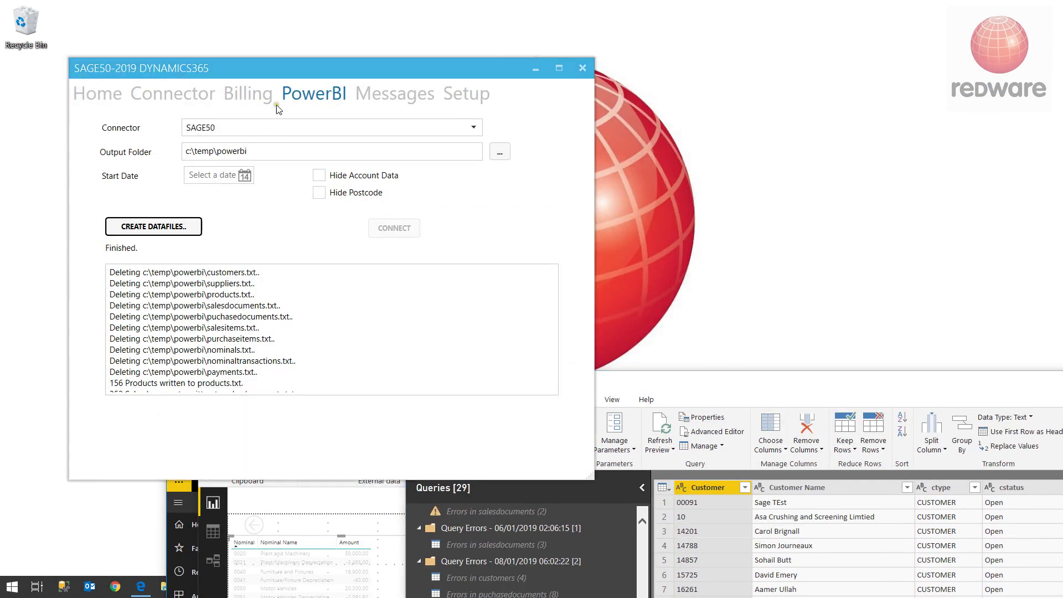